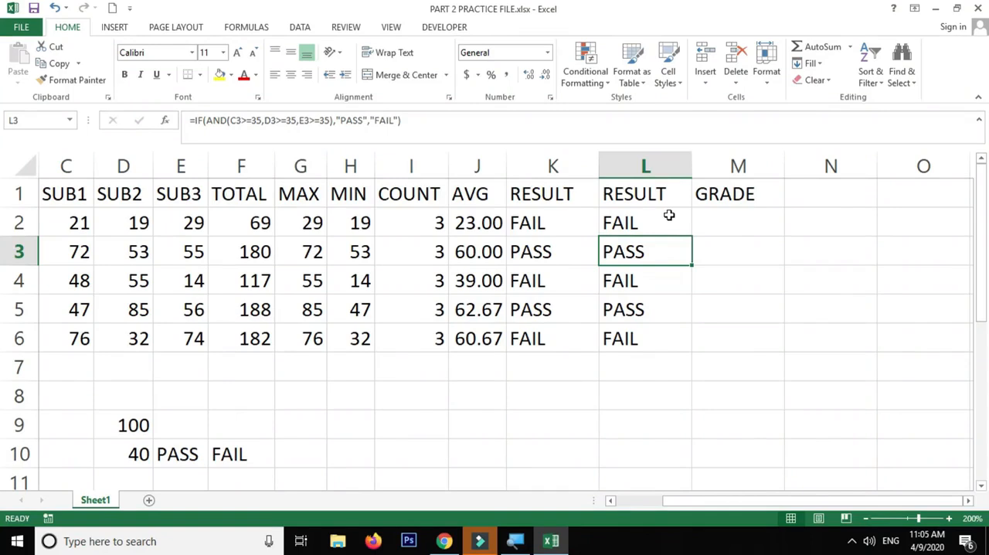
Examine and compare the OR-based IF formula in K2 with the AND-based IF formula in L2
{"action": "double_click", "coordinate": [569, 223]}
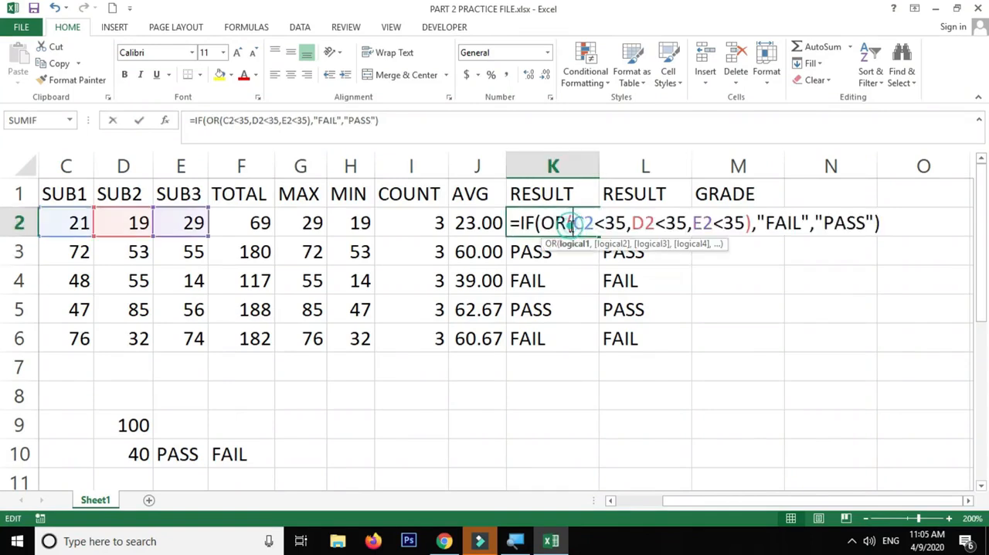
{"action": "key", "text": "Escape"}
{"action": "double_click", "coordinate": [641, 221]}
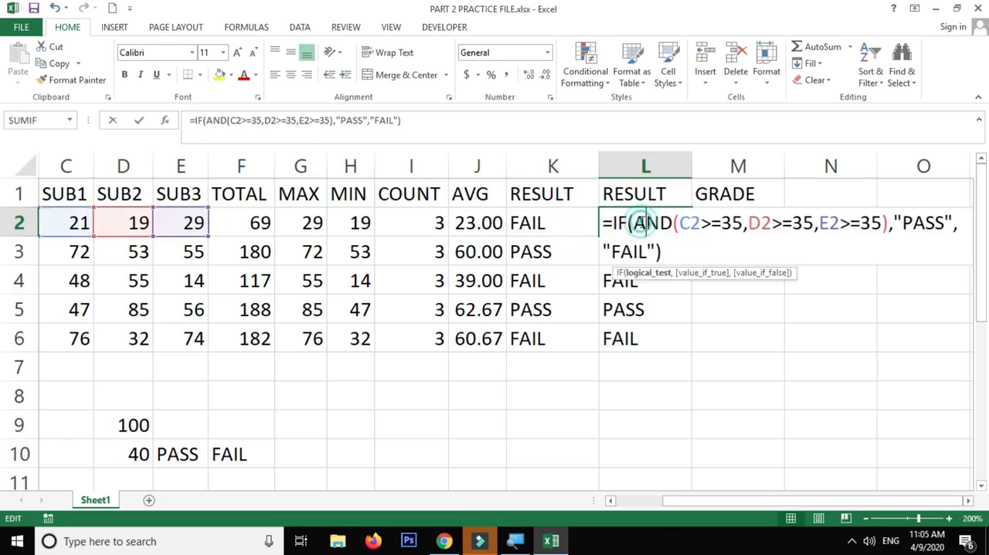
{"action": "left_click", "coordinate": [563, 225]}
{"action": "double_click", "coordinate": [563, 225]}
{"action": "key", "text": "Escape"}
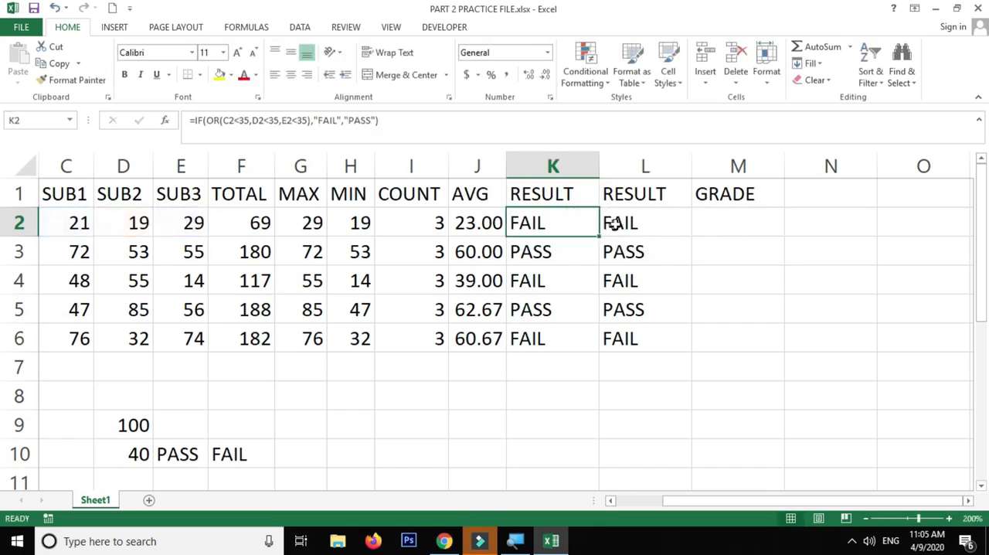
{"action": "double_click", "coordinate": [611, 222]}
{"action": "key", "text": "Escape"}
{"action": "double_click", "coordinate": [559, 223]}
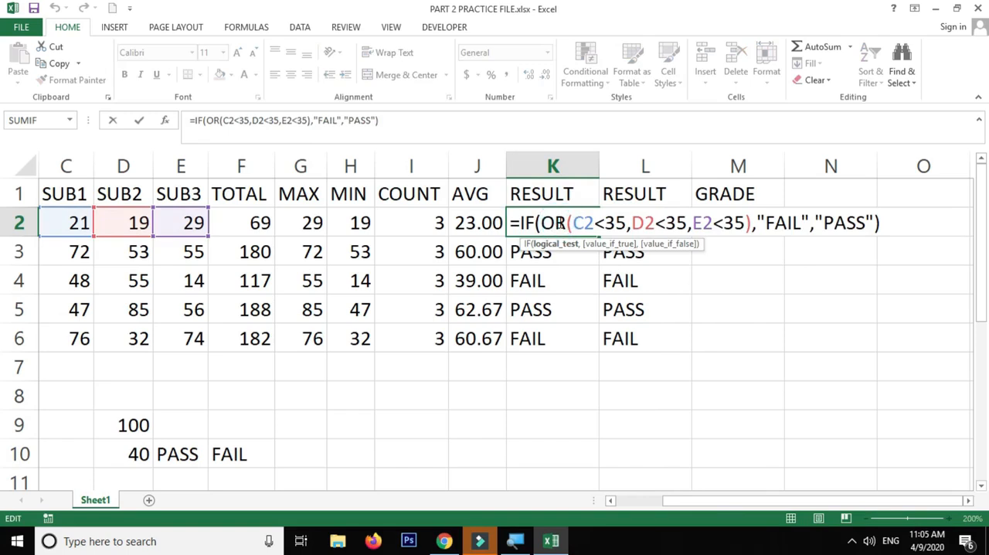
{"action": "key", "text": "Escape"}
{"action": "double_click", "coordinate": [558, 222]}
{"action": "key", "text": "Escape"}
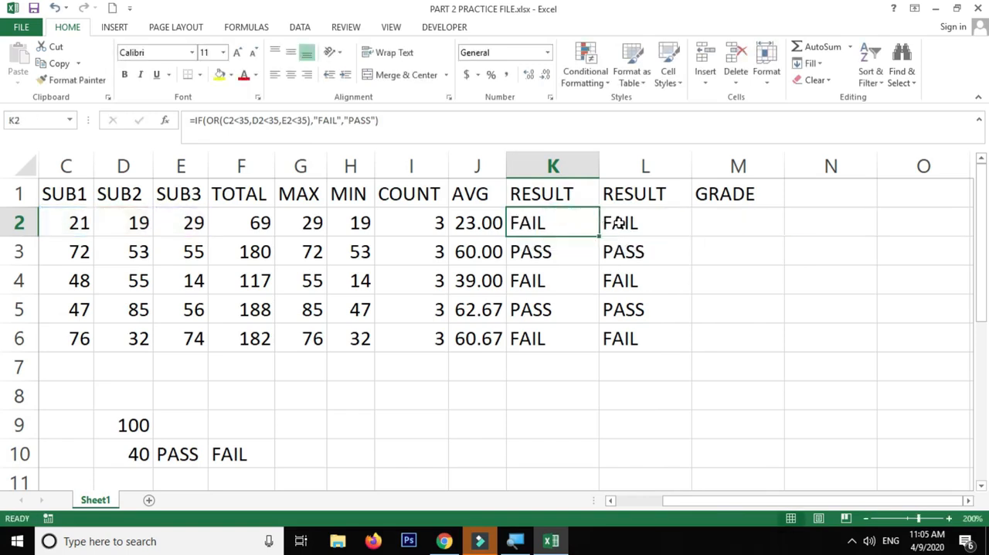
{"action": "double_click", "coordinate": [619, 223]}
{"action": "key", "text": "Escape"}
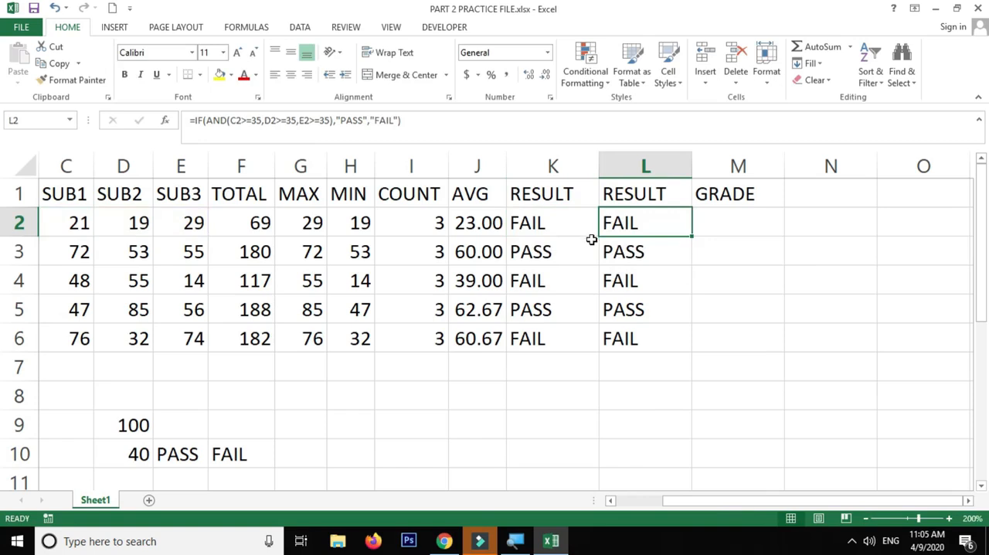
{"action": "double_click", "coordinate": [566, 221]}
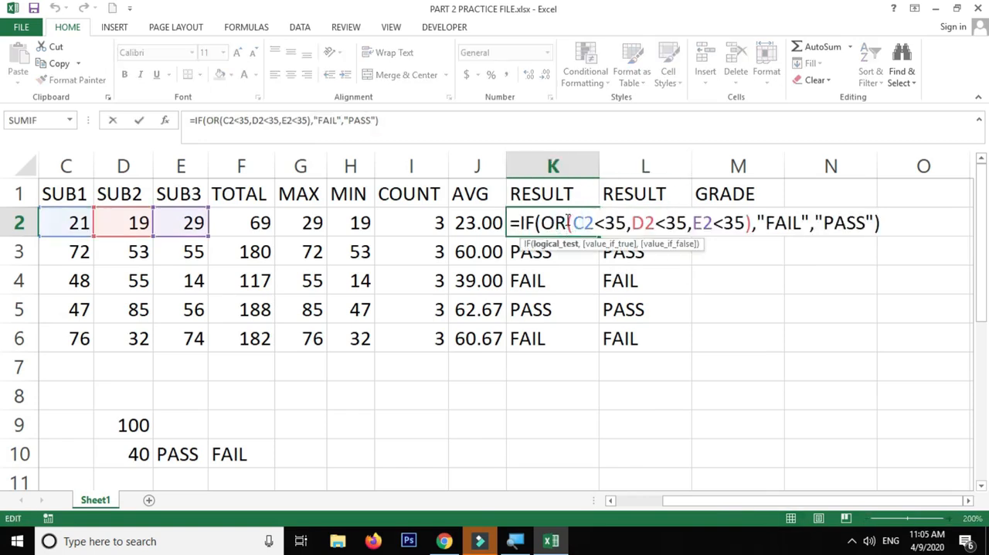
{"action": "key", "text": "Escape"}
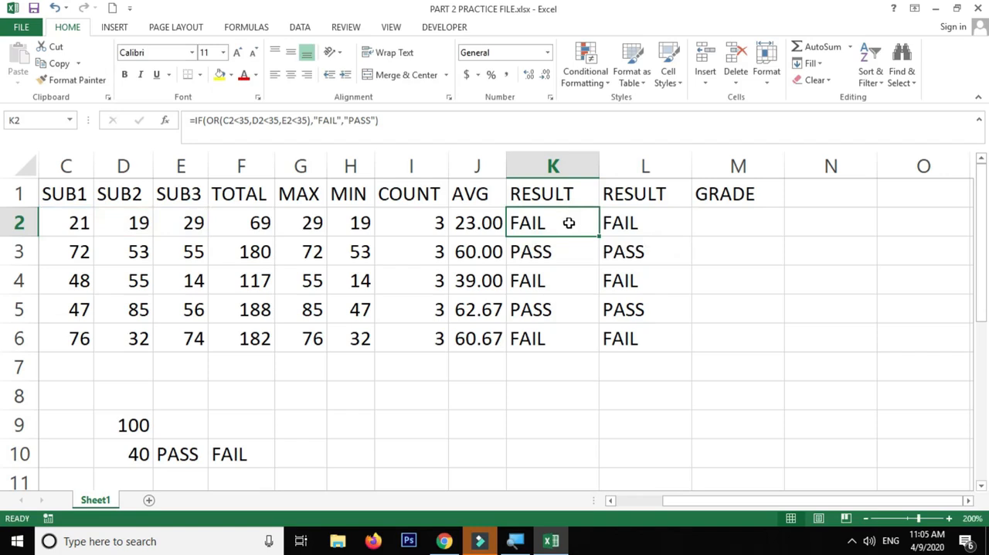
{"action": "double_click", "coordinate": [569, 222]}
{"action": "left_click_drag", "start_coordinate": [519, 223], "coordinate": [880, 224]}
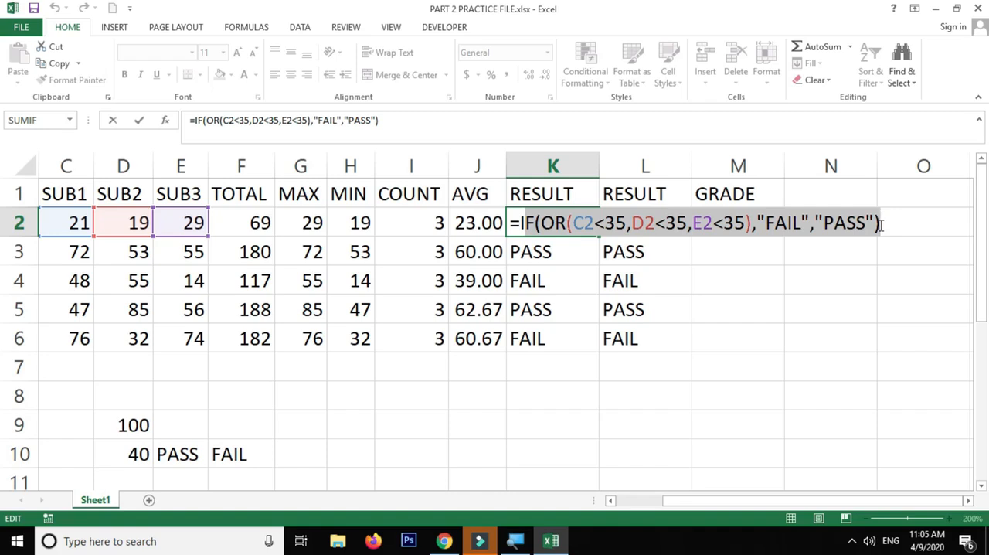
{"action": "key", "text": "Return"}
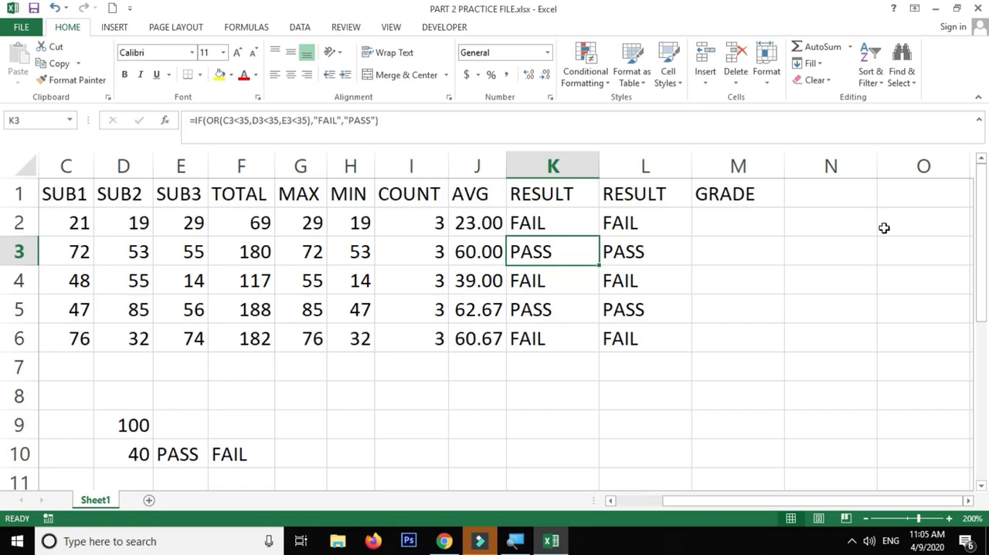
Enter the headers DEPT in J10 and W.DAYS in K10 for a new table
{"action": "scroll", "coordinate": [883, 228], "scroll_direction": "down", "scroll_amount": 1}
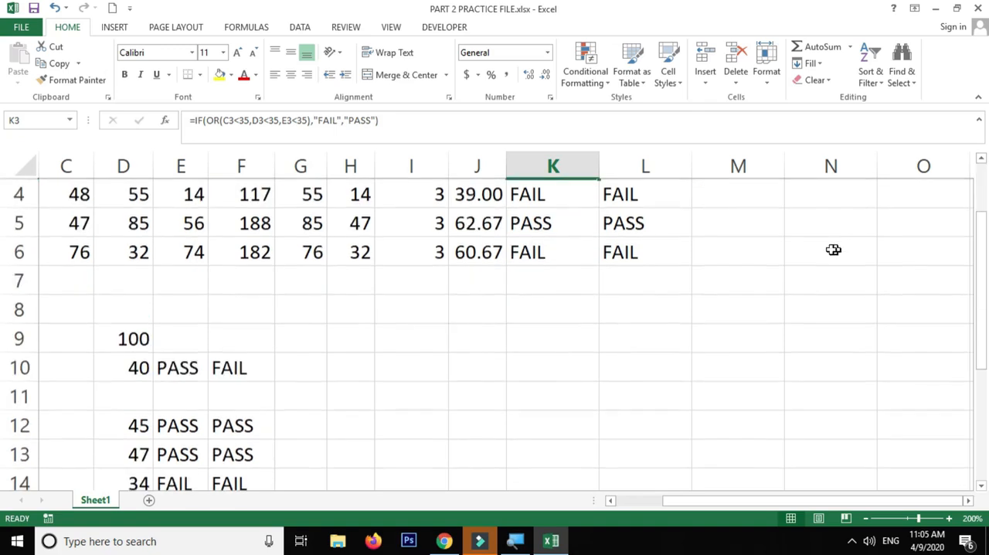
{"action": "left_click", "coordinate": [435, 368]}
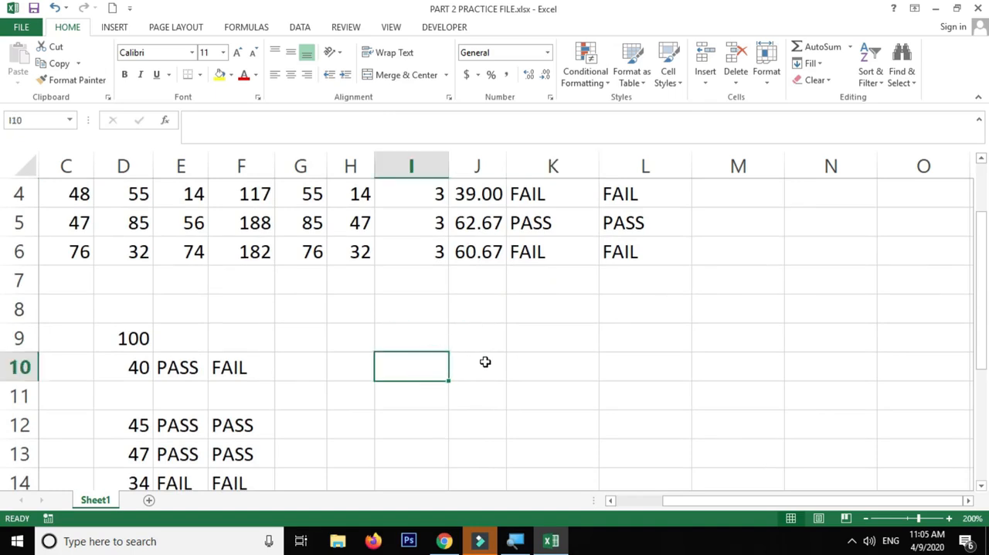
{"action": "scroll", "coordinate": [485, 362], "scroll_direction": "down", "scroll_amount": 1}
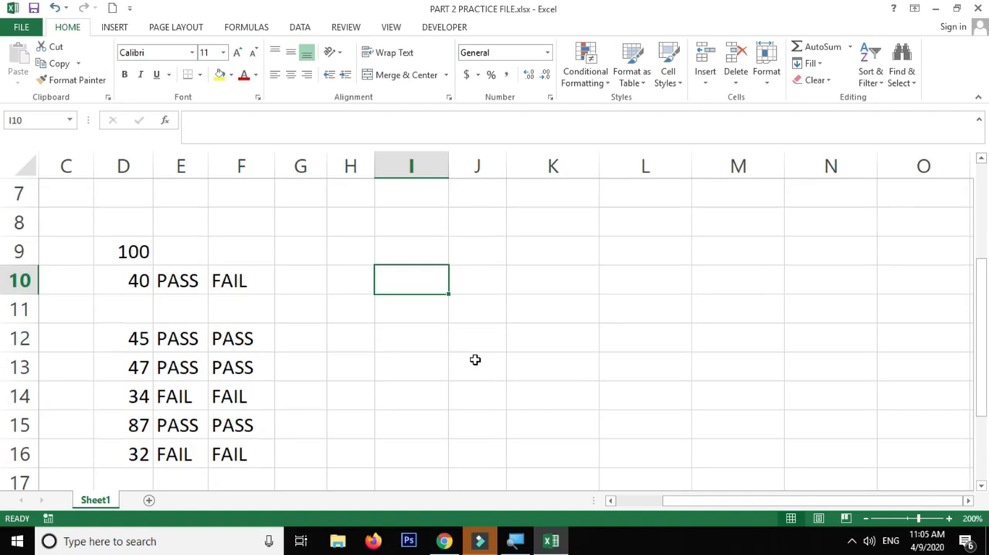
{"action": "key", "text": "Up"}
{"action": "key", "text": "Right"}
{"action": "key", "text": "Down"}
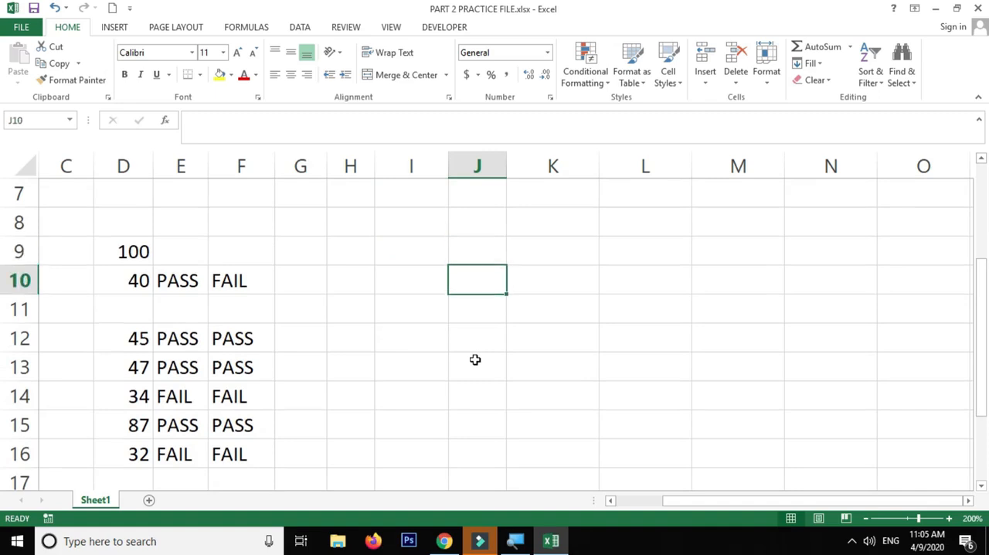
{"action": "type", "text": "DEPT"}
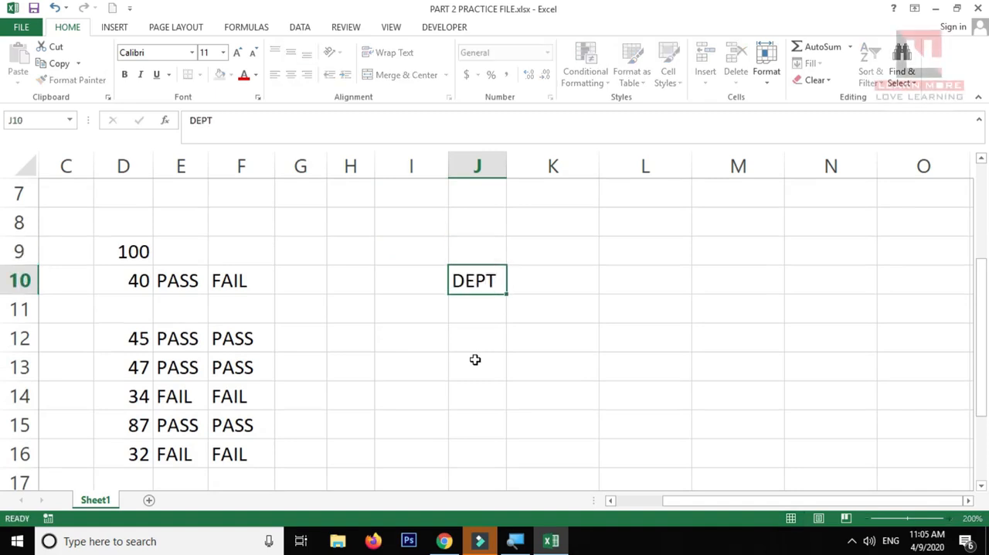
{"action": "key", "text": "Right"}
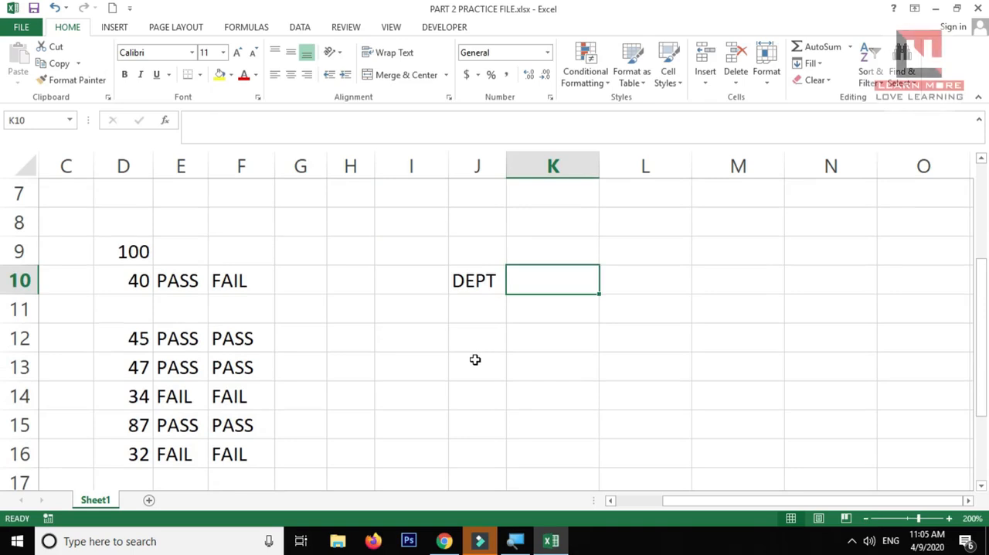
{"action": "type", "text": "W.DAYS"}
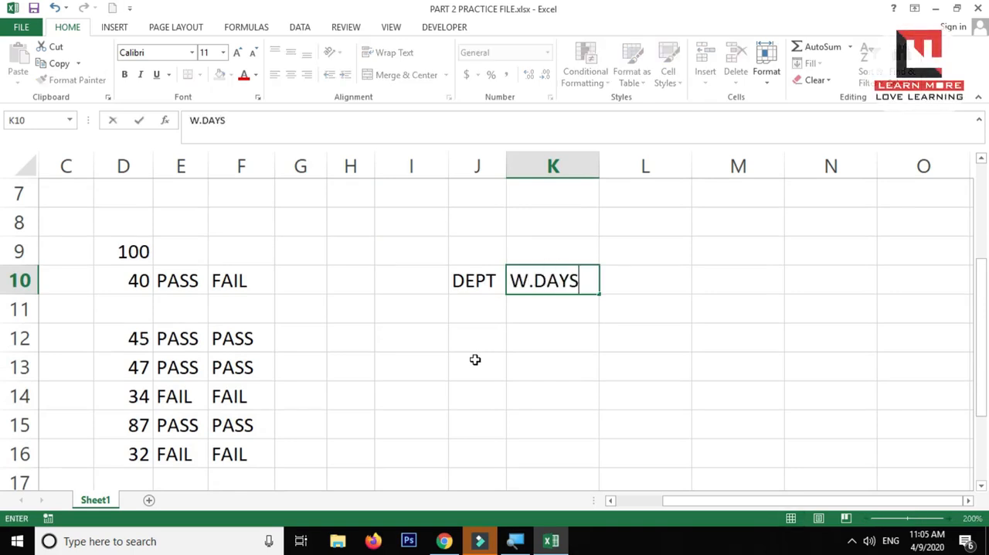
{"action": "key", "text": "Return"}
Enter PURCHASE in J11 and SALES in J12, and autofit column J to its contents
{"action": "left_click", "coordinate": [493, 311]}
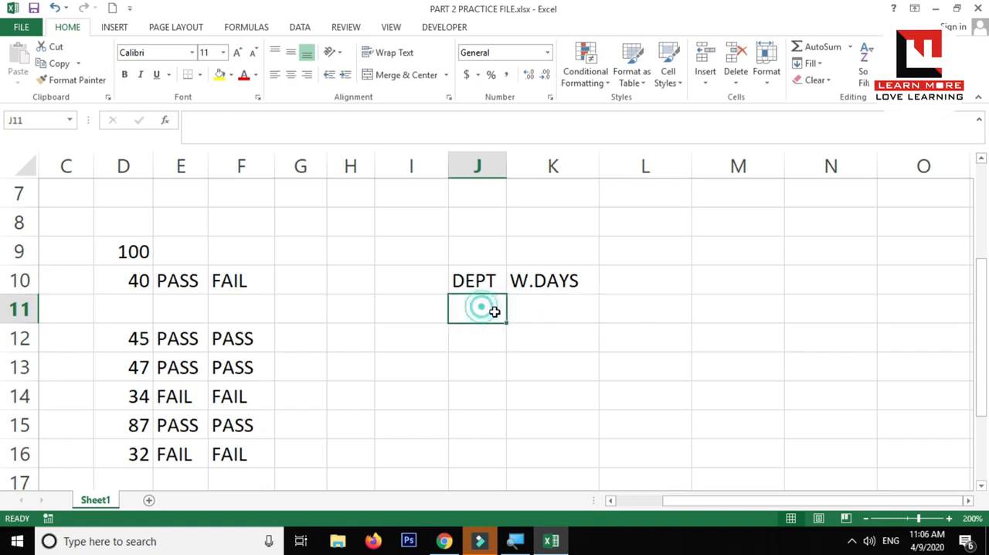
{"action": "type", "text": "PURCHASE"}
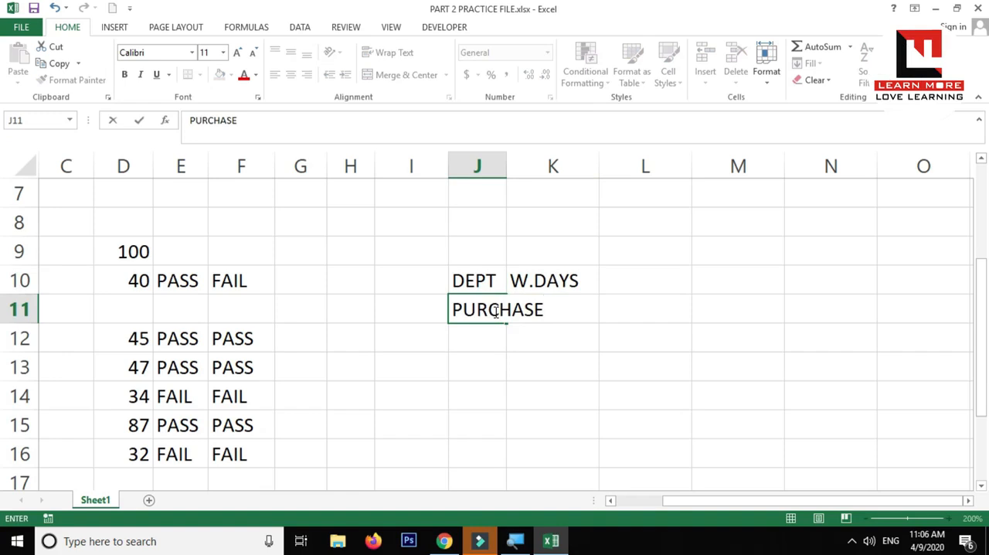
{"action": "key", "text": "Return"}
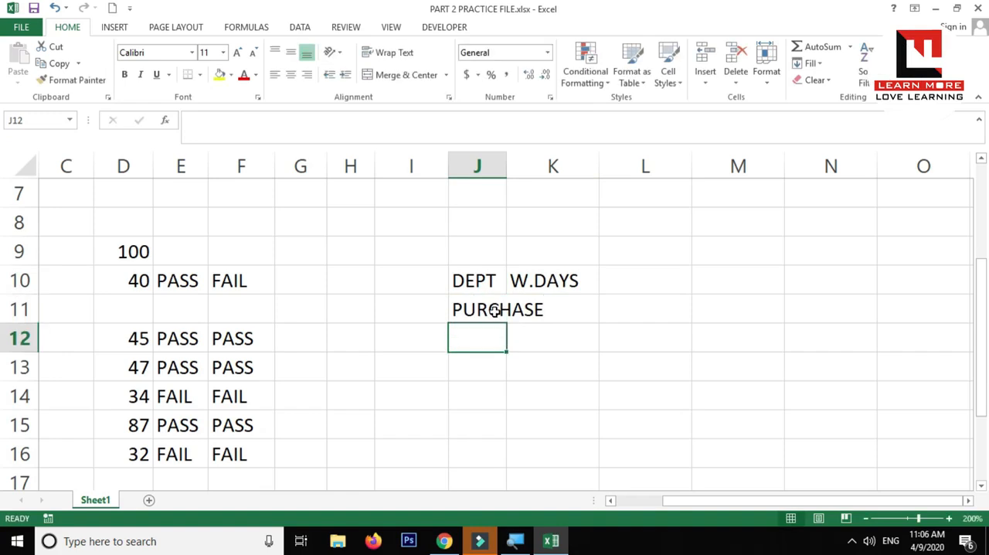
{"action": "type", "text": "D"}
{"action": "key", "text": "BackSpace"}
{"action": "key", "text": "BackSpace"}
{"action": "type", "text": "S"}
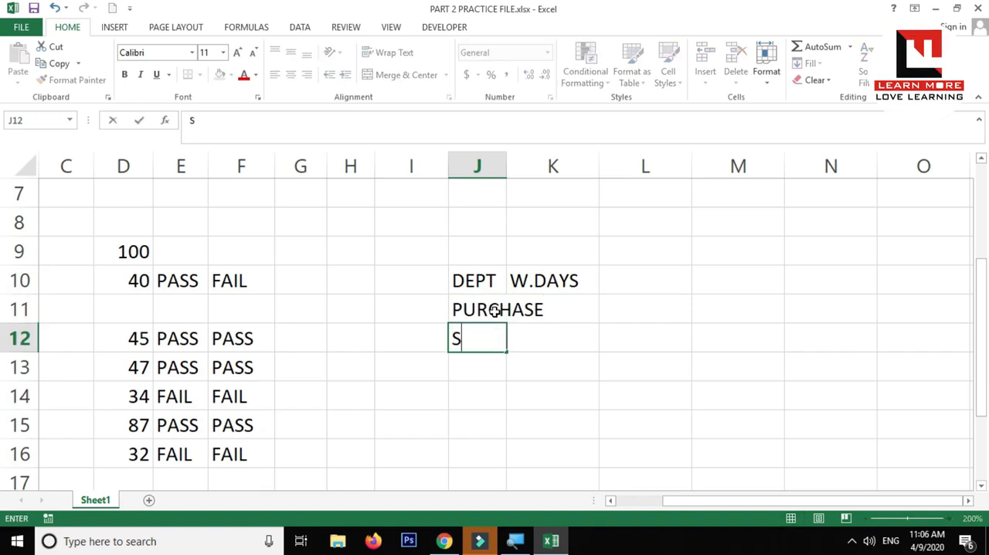
{"action": "type", "text": "ALES"}
{"action": "key", "text": "Return"}
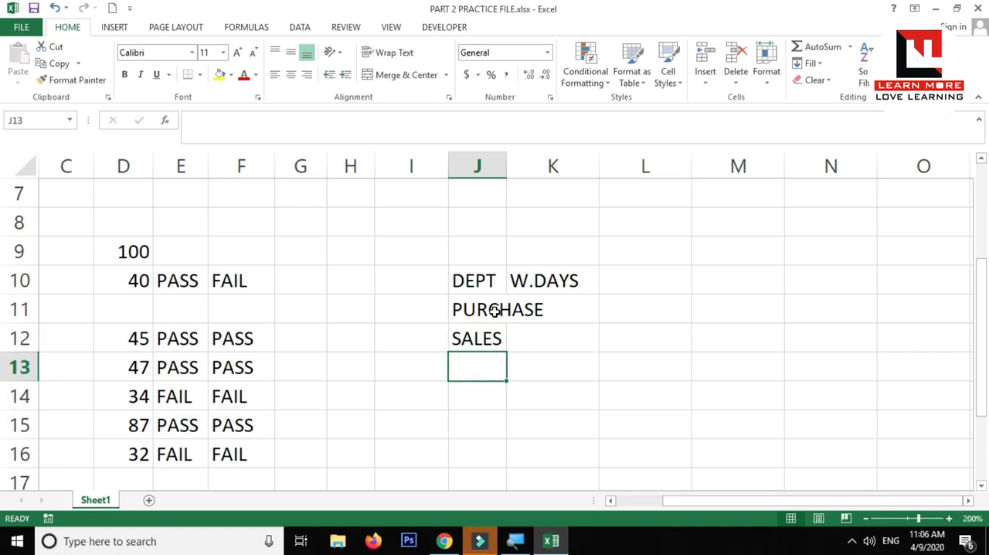
{"action": "double_click", "coordinate": [505, 160]}
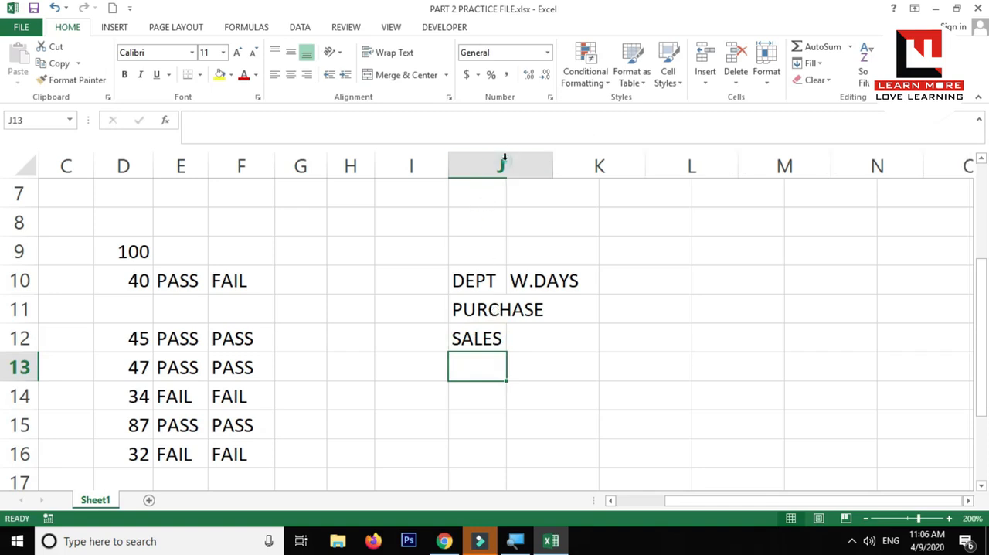
Fill the alternating PURCHASE and SALES entries down to J16, and replace the entry in J14 with ACCOUNT
{"action": "left_click_drag", "start_coordinate": [512, 307], "coordinate": [549, 463]}
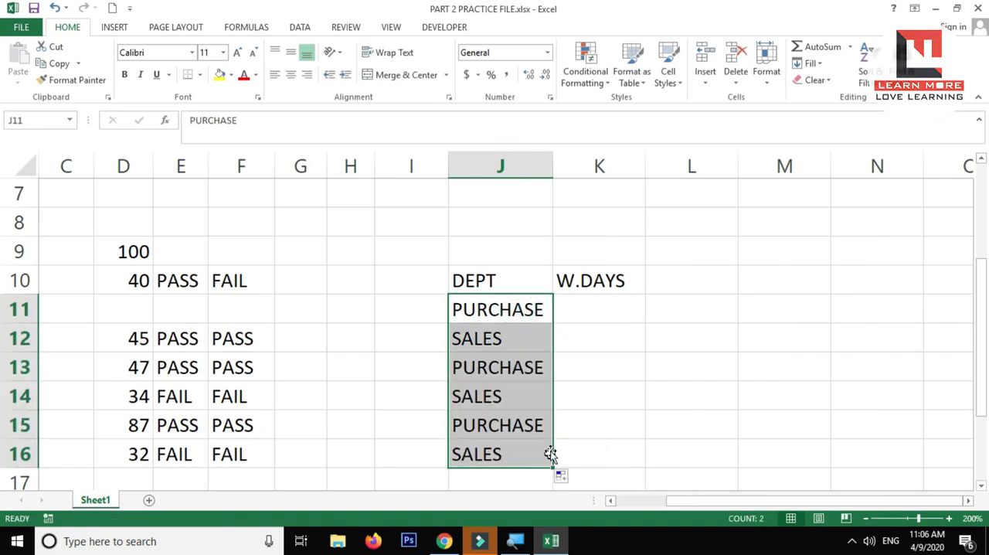
{"action": "left_click", "coordinate": [503, 396]}
{"action": "type", "text": "ACCOUNT"}
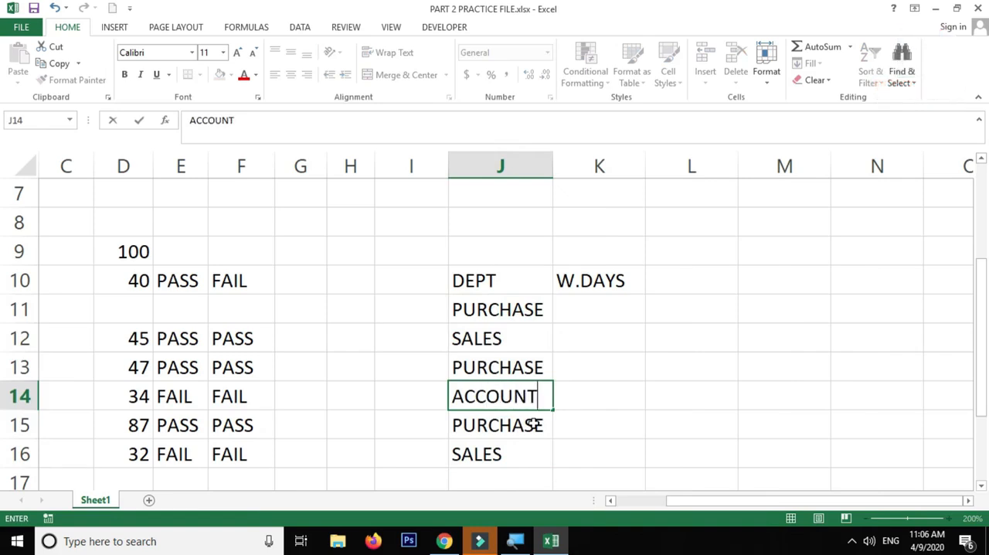
{"action": "key", "text": "Return"}
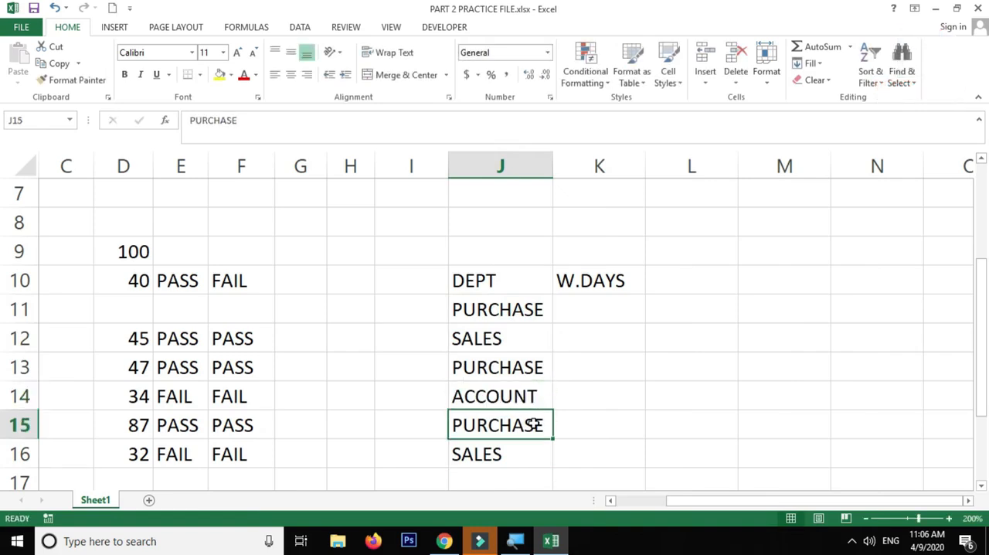
{"action": "left_click", "coordinate": [509, 396]}
{"action": "left_click", "coordinate": [507, 437]}
{"action": "left_click", "coordinate": [496, 462]}
{"action": "left_click_drag", "start_coordinate": [395, 305], "coordinate": [411, 483]}
Enter the W.DAYS values 156, 161, 154, 167, 168 and 178 in K11 through K16
{"action": "left_click", "coordinate": [594, 312]}
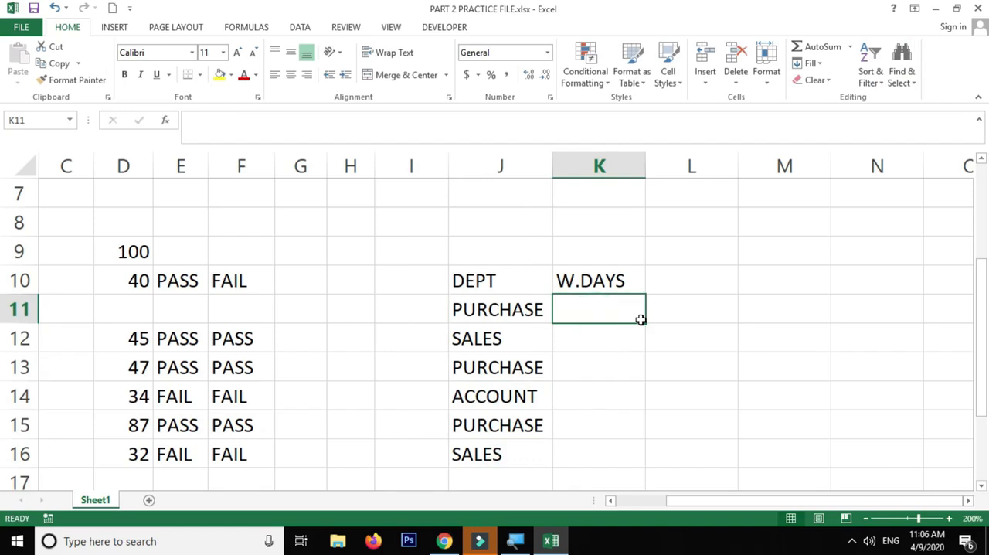
{"action": "type", "text": "156"}
{"action": "key", "text": "Return"}
{"action": "type", "text": "161"}
{"action": "key", "text": "Return"}
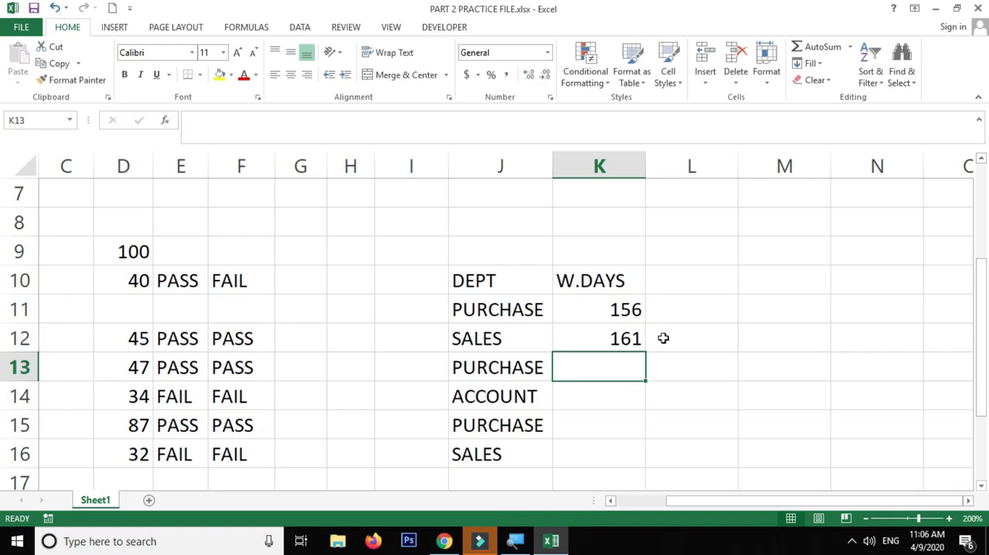
{"action": "type", "text": "154"}
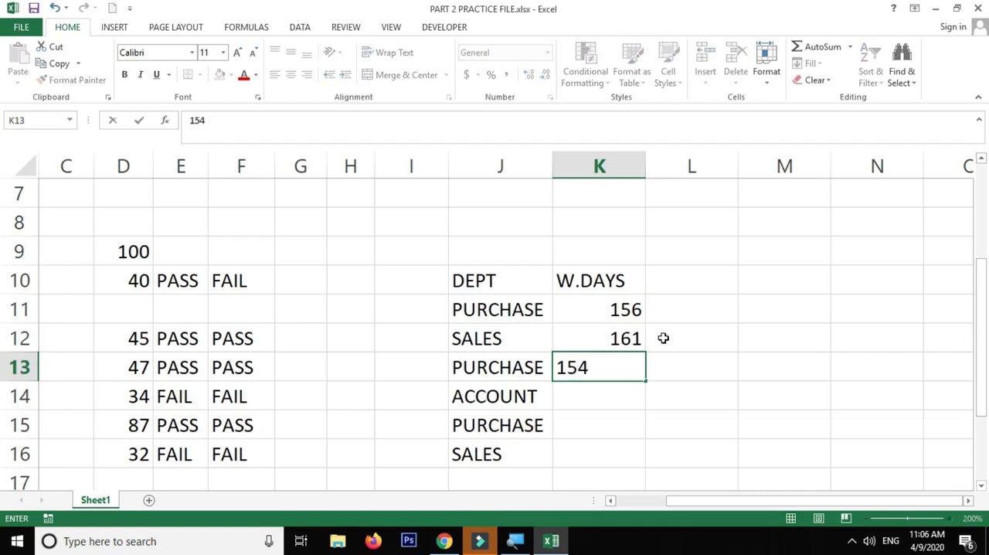
{"action": "key", "text": "Return"}
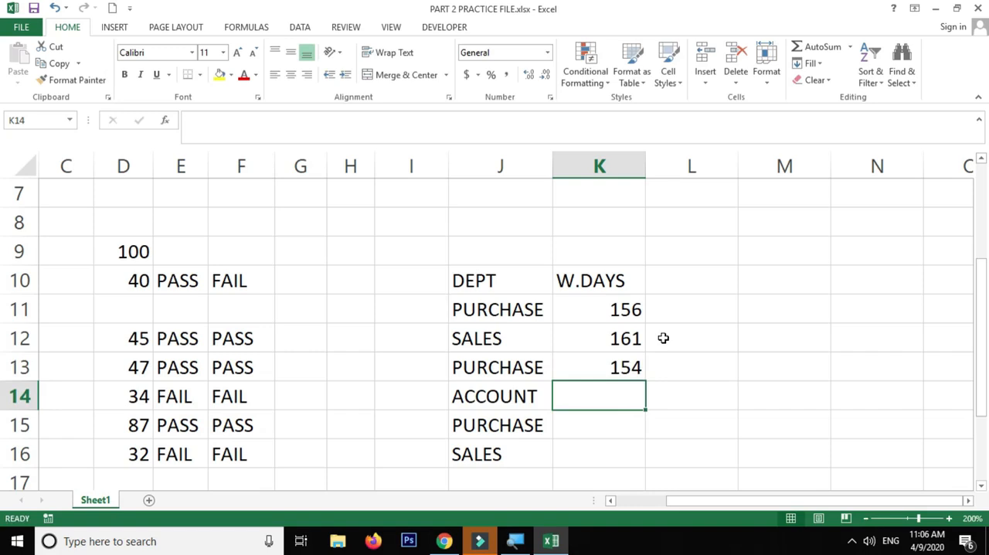
{"action": "type", "text": "167"}
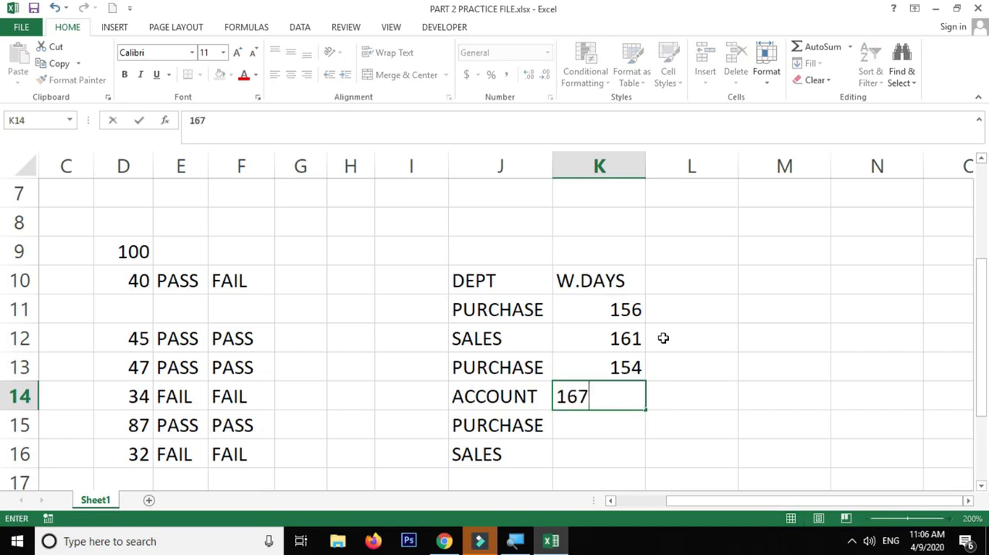
{"action": "key", "text": "Return"}
{"action": "type", "text": "168"}
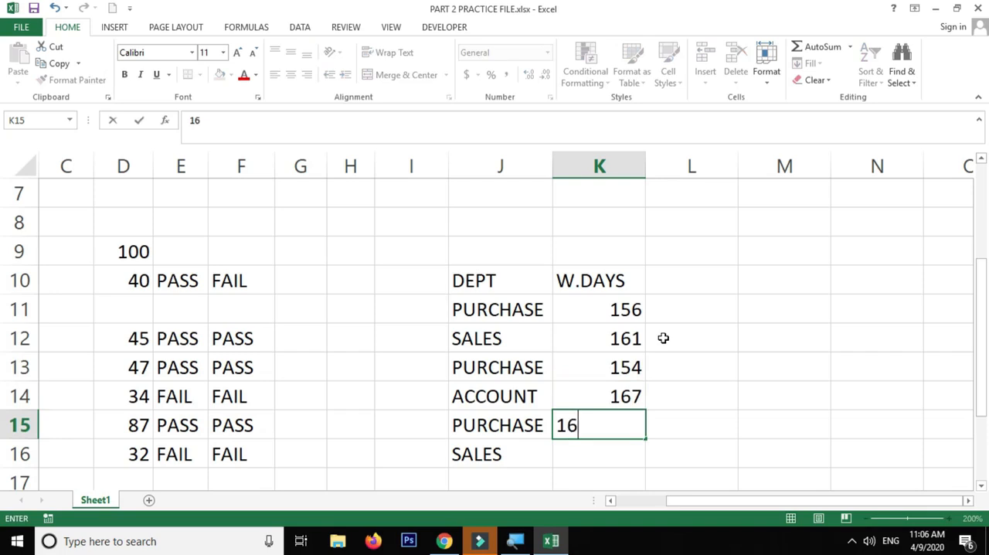
{"action": "key", "text": "Return"}
{"action": "type", "text": "178"}
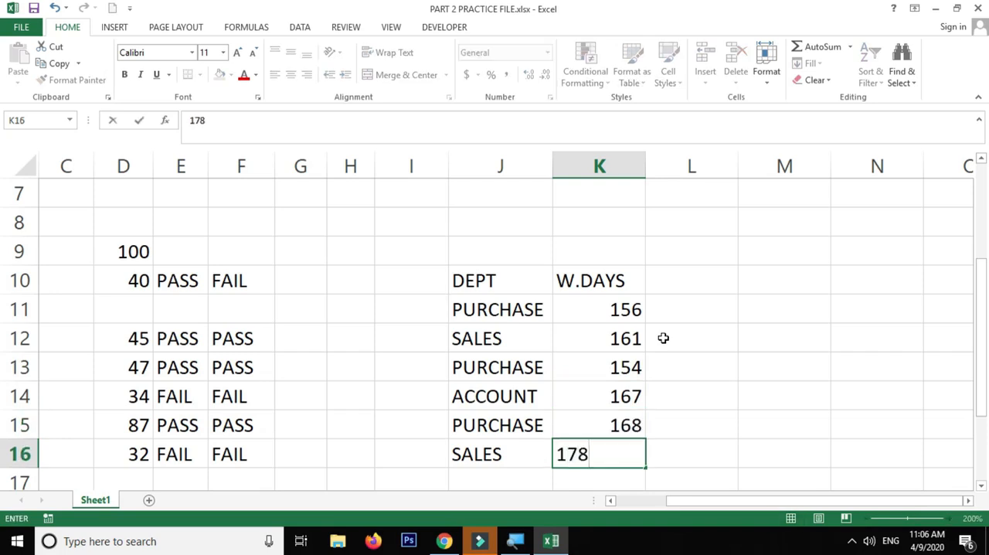
{"action": "key", "text": "Return"}
Add the header YES/NO in L10 beside the W.DAYS column
{"action": "left_click", "coordinate": [726, 256]}
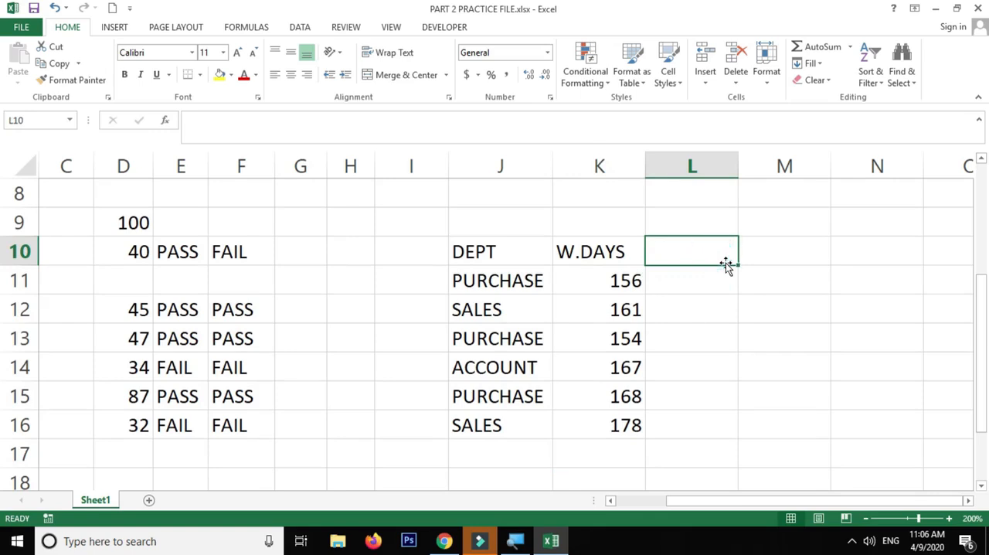
{"action": "type", "text": "YES/NO"}
{"action": "key", "text": "Return"}
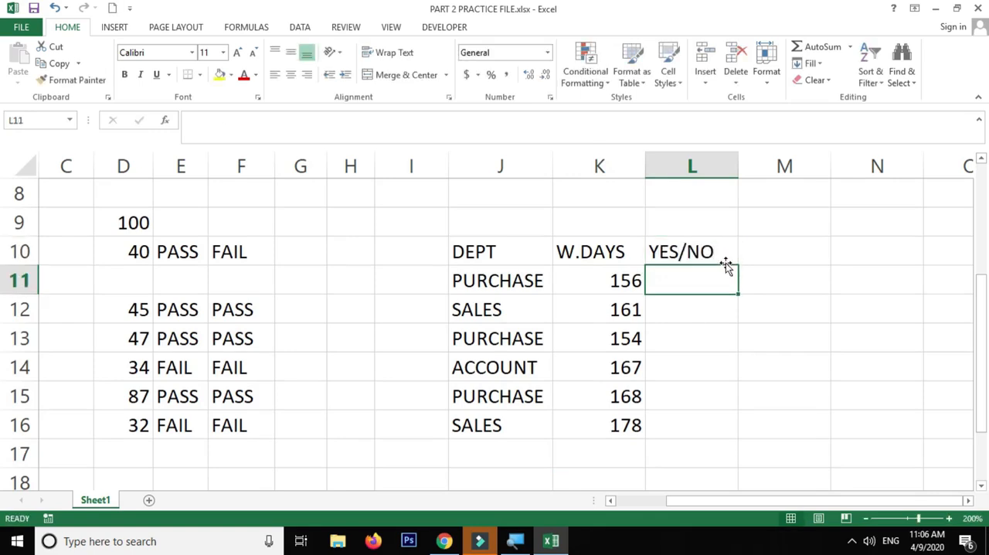
Enter the label AND in L9 and the label OR in M9 above the result columns
{"action": "left_click", "coordinate": [694, 219]}
{"action": "type", "text": "AND"}
{"action": "key", "text": "Tab"}
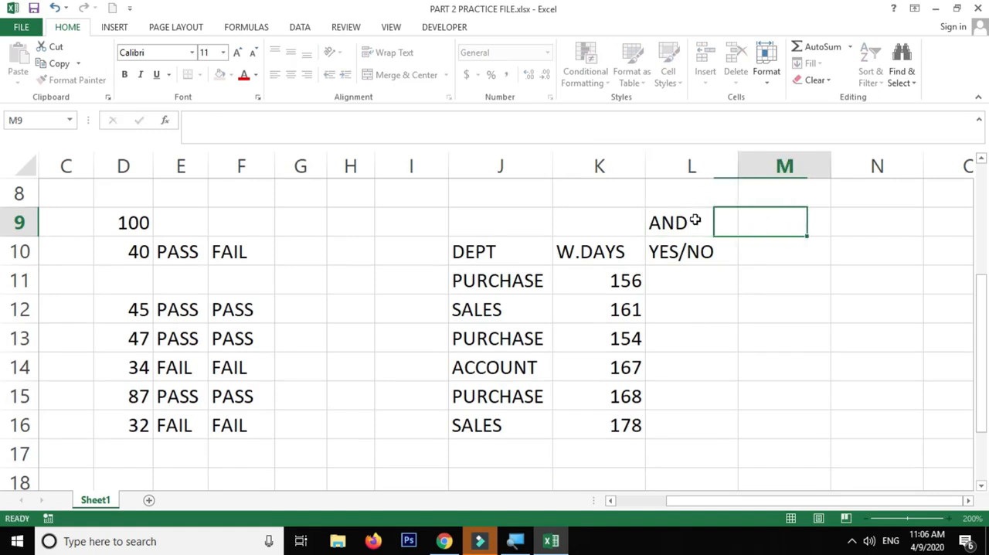
{"action": "type", "text": "OR"}
{"action": "key", "text": "Down"}
{"action": "key", "text": "Right"}
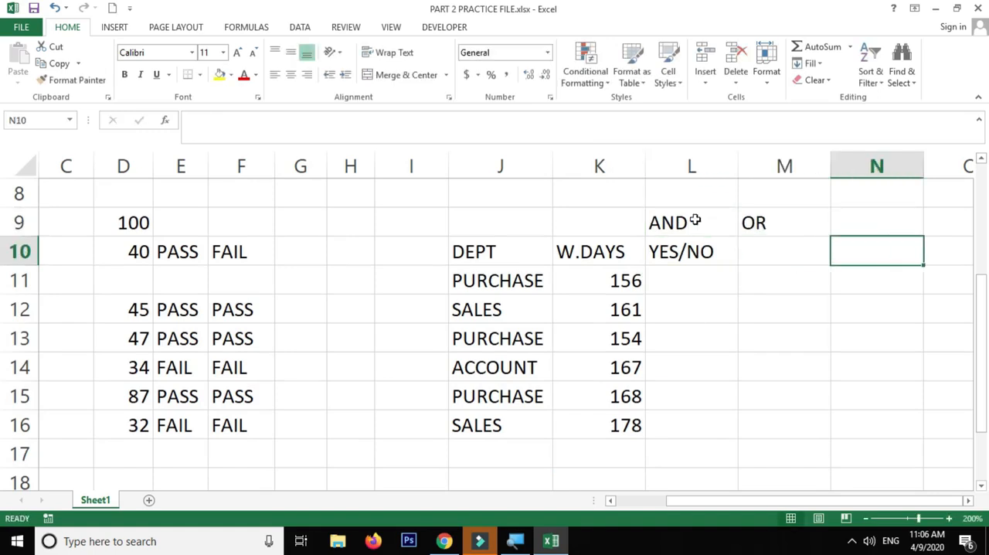
Copy the YES/NO header from L10 into M10 beneath the OR label
{"action": "left_click", "coordinate": [724, 248]}
{"action": "left_click_drag", "start_coordinate": [739, 265], "coordinate": [802, 265]}
{"action": "left_click", "coordinate": [783, 251]}
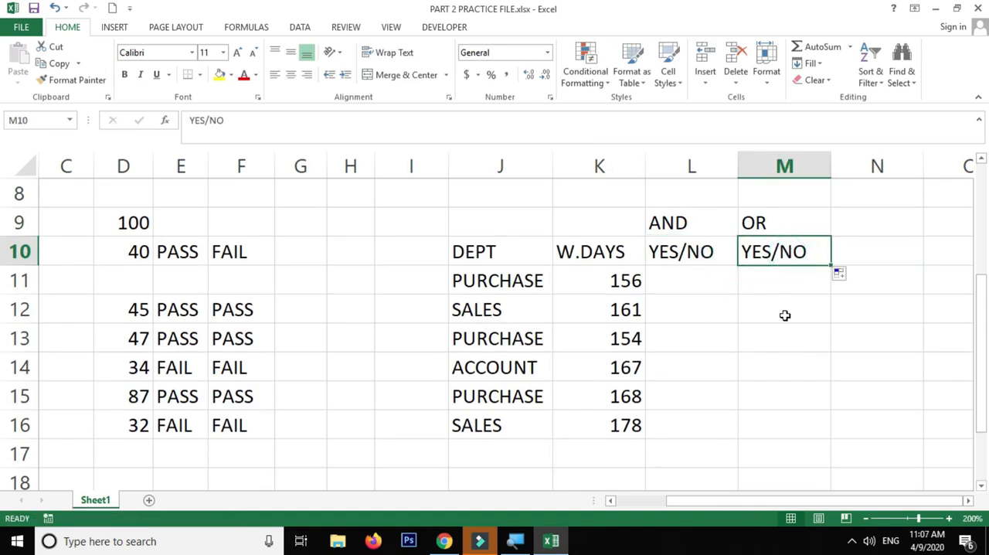
Examine the PURCHASE rows and their W.DAYS values against the AND column headers
{"action": "left_click", "coordinate": [968, 501]}
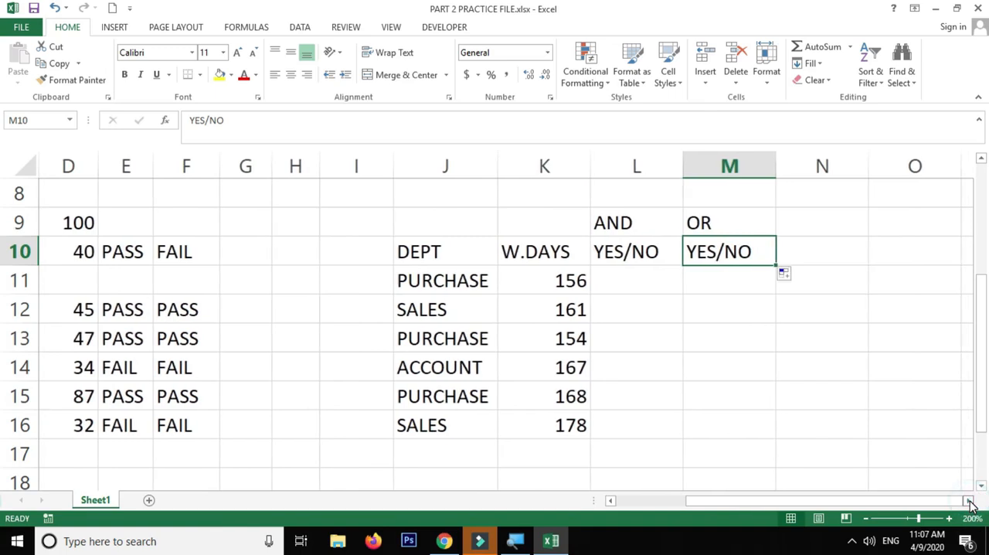
{"action": "left_click", "coordinate": [967, 501]}
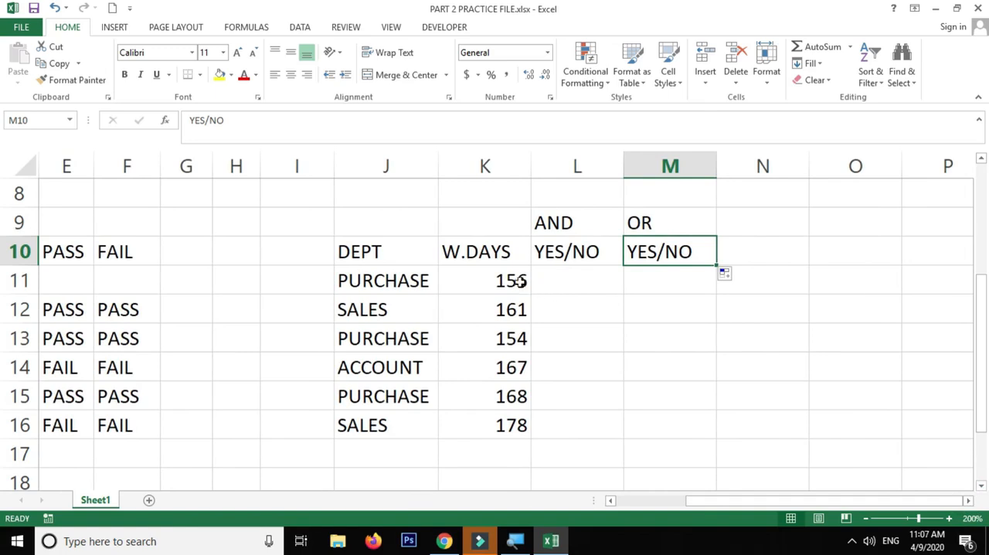
{"action": "left_click_drag", "start_coordinate": [571, 227], "coordinate": [574, 250]}
{"action": "left_click", "coordinate": [570, 284]}
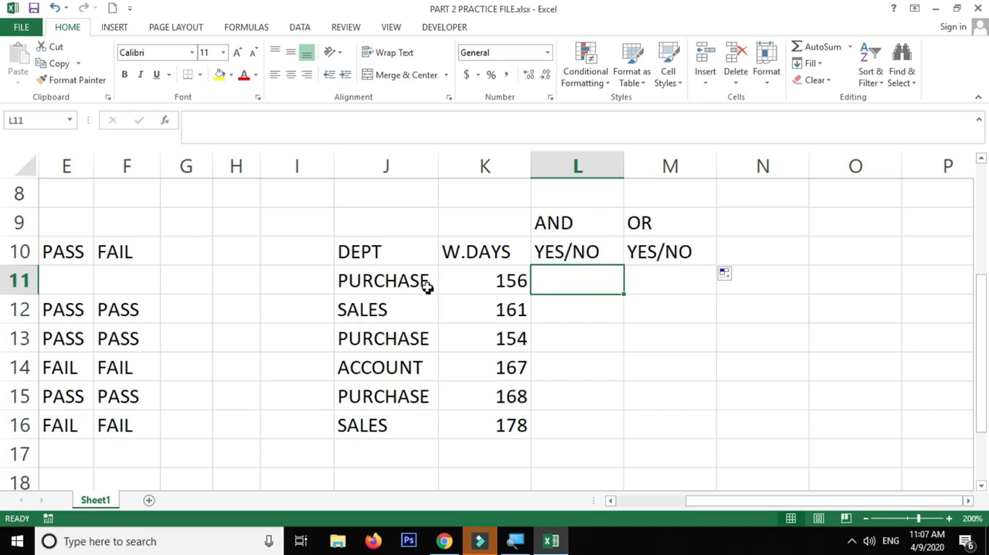
{"action": "left_click", "coordinate": [388, 281]}
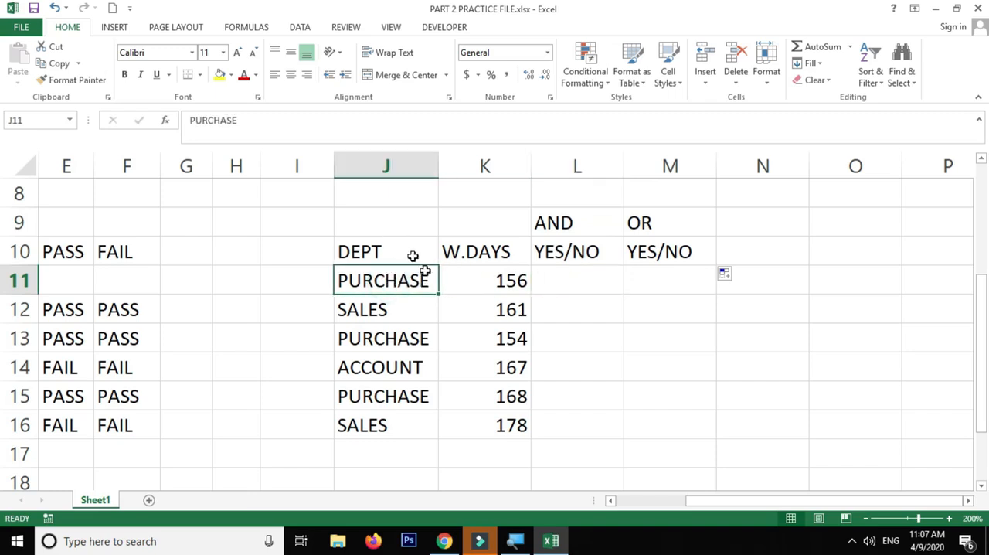
{"action": "left_click", "coordinate": [405, 278]}
{"action": "left_click_drag", "start_coordinate": [393, 337], "coordinate": [477, 337]}
{"action": "left_click", "coordinate": [386, 394]}
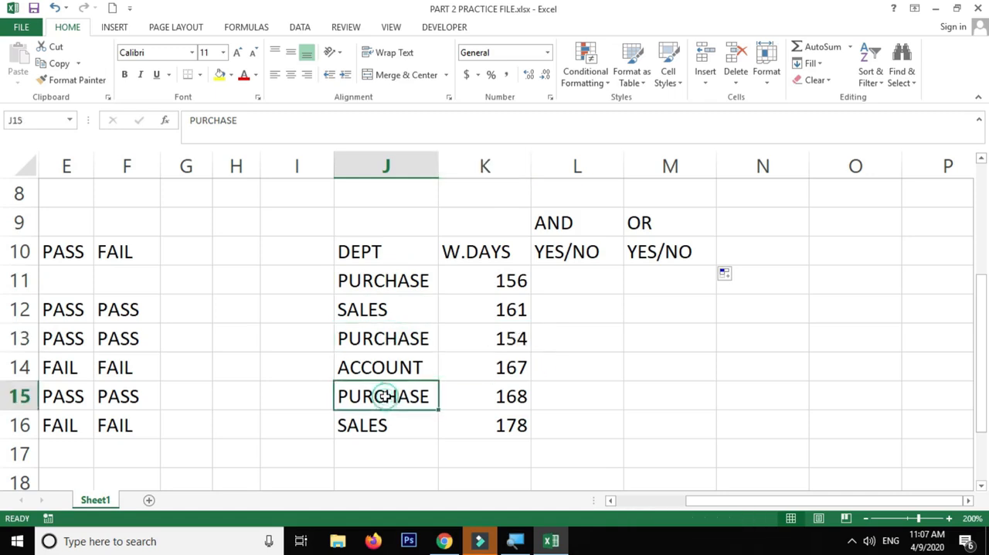
Enter NO as the AND result for the first PURCHASE row in L11
{"action": "left_click_drag", "start_coordinate": [386, 281], "coordinate": [506, 281]}
{"action": "left_click", "coordinate": [568, 283]}
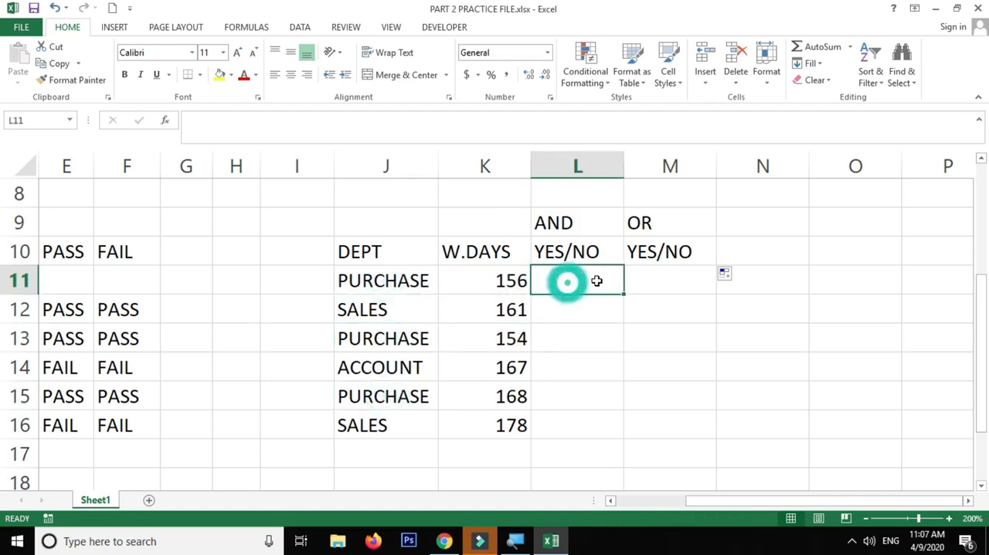
{"action": "type", "text": "NO"}
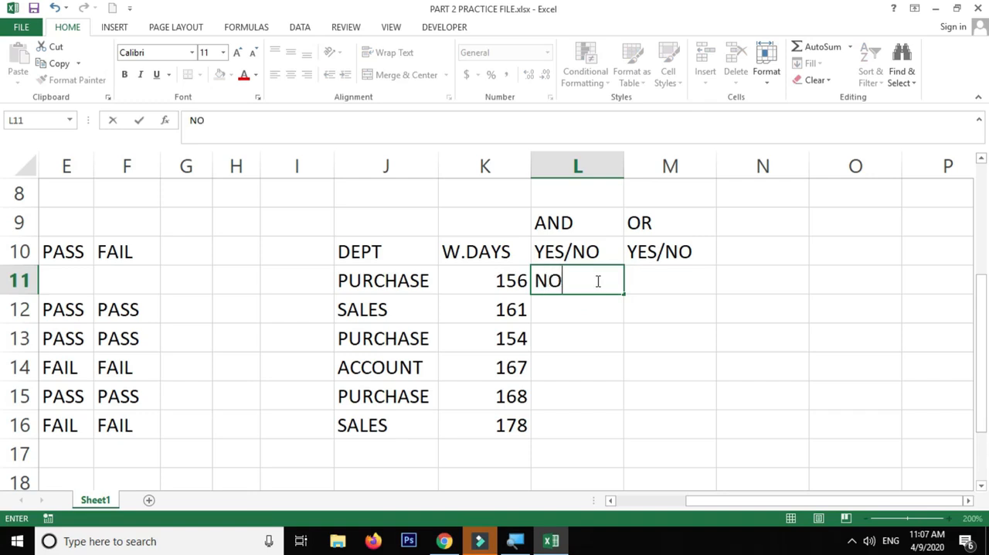
{"action": "key", "text": "Return"}
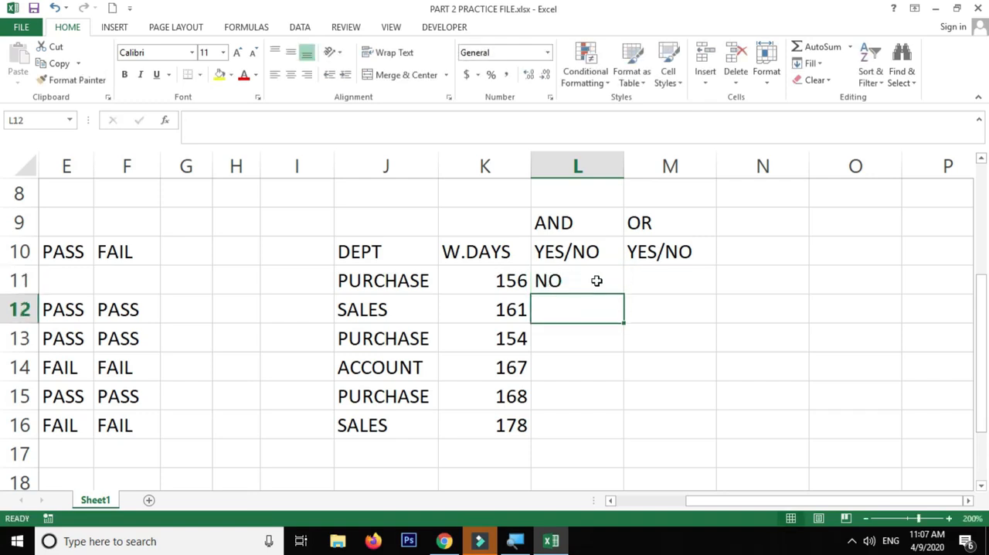
Compare the department and working days in rows 11 and 12 with what the AND condition requires
{"action": "left_click", "coordinate": [409, 281]}
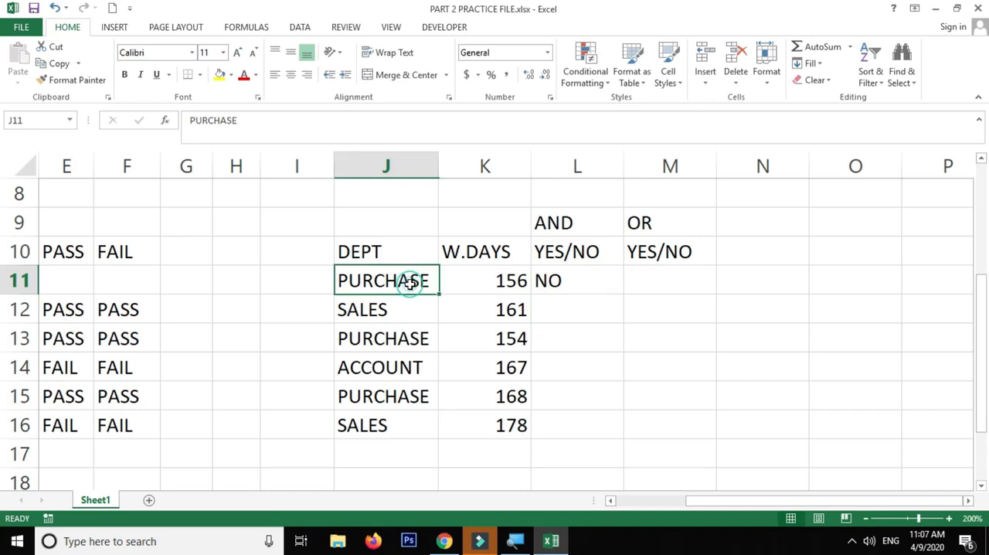
{"action": "left_click", "coordinate": [488, 282]}
{"action": "left_click", "coordinate": [397, 314]}
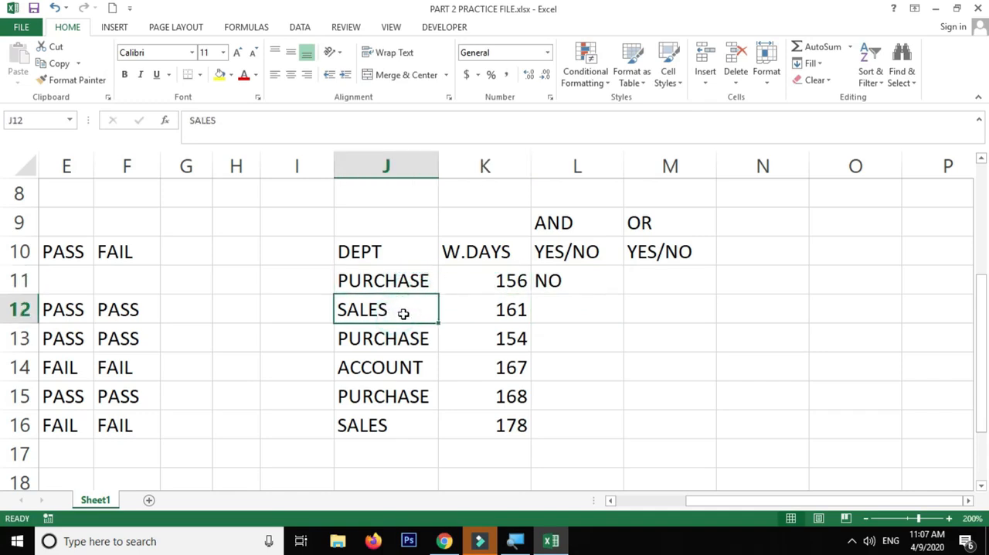
{"action": "left_click", "coordinate": [461, 313]}
{"action": "left_click_drag", "start_coordinate": [379, 312], "coordinate": [477, 311]}
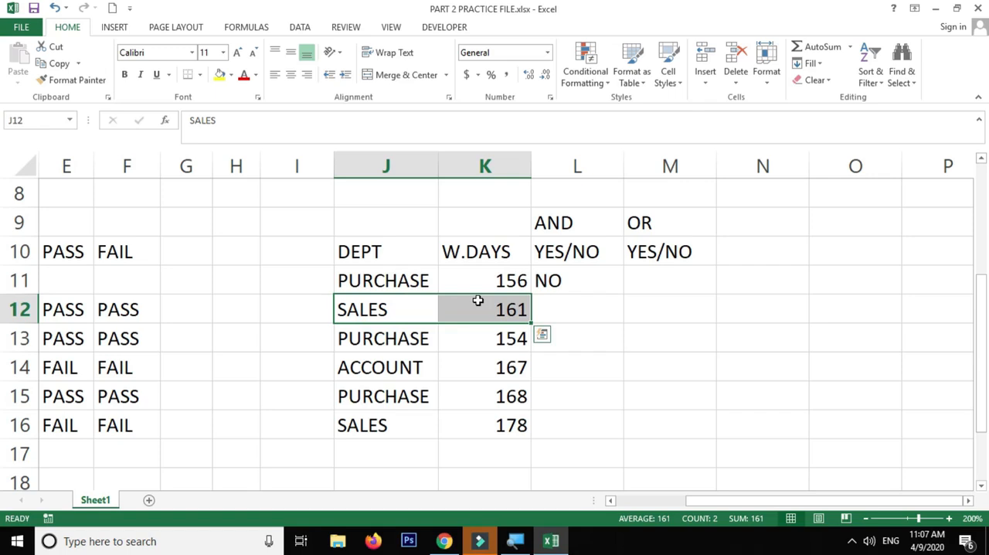
{"action": "left_click", "coordinate": [578, 223]}
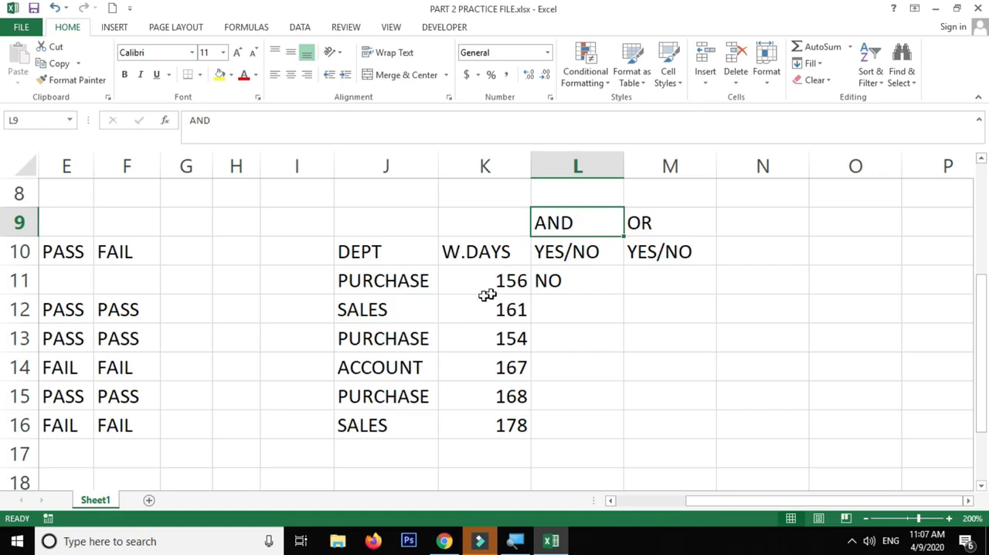
{"action": "left_click_drag", "start_coordinate": [382, 313], "coordinate": [486, 310]}
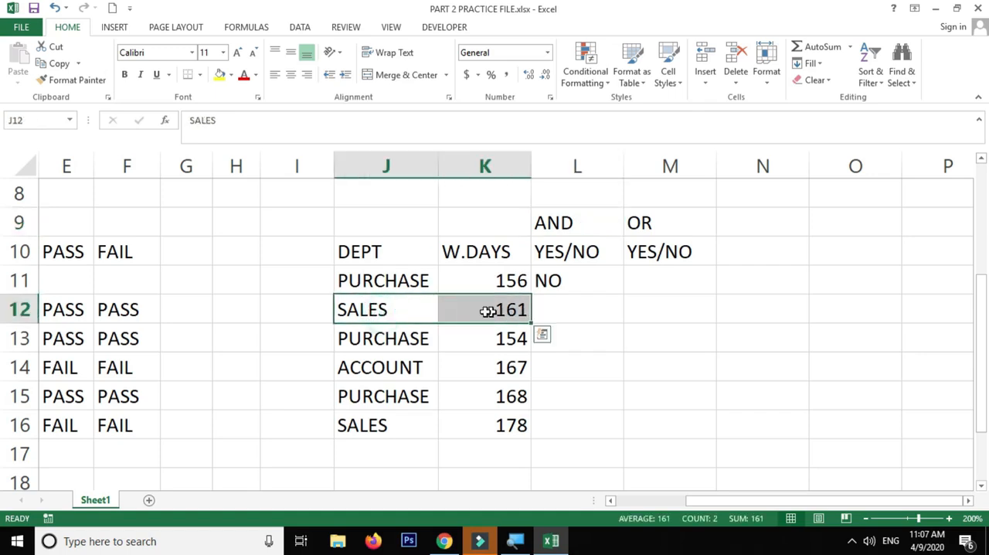
{"action": "left_click", "coordinate": [397, 309]}
{"action": "left_click", "coordinate": [480, 309]}
{"action": "left_click", "coordinate": [416, 308]}
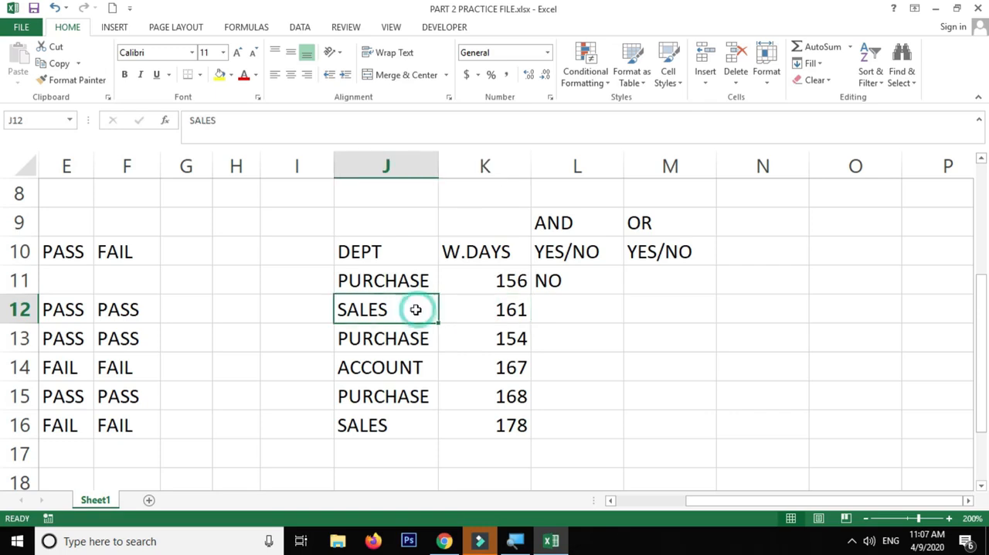
{"action": "left_click", "coordinate": [398, 311]}
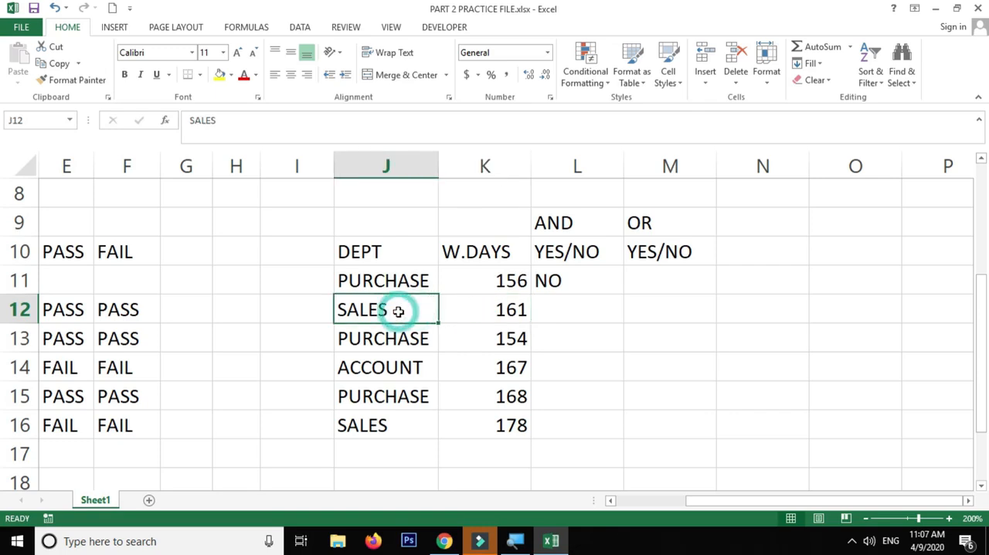
{"action": "left_click", "coordinate": [480, 312]}
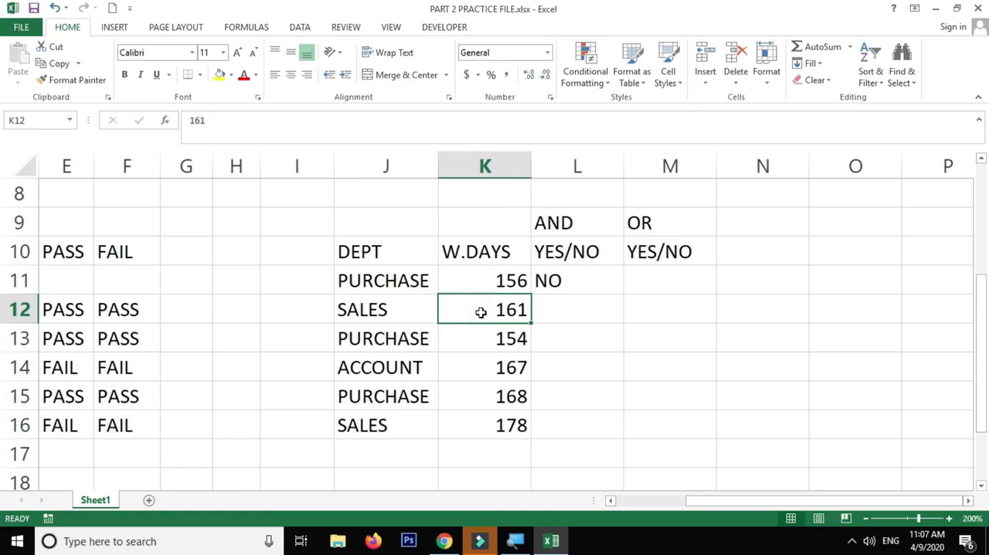
Check the department and working days in rows 12 and 13 for the AND column
{"action": "left_click", "coordinate": [593, 315]}
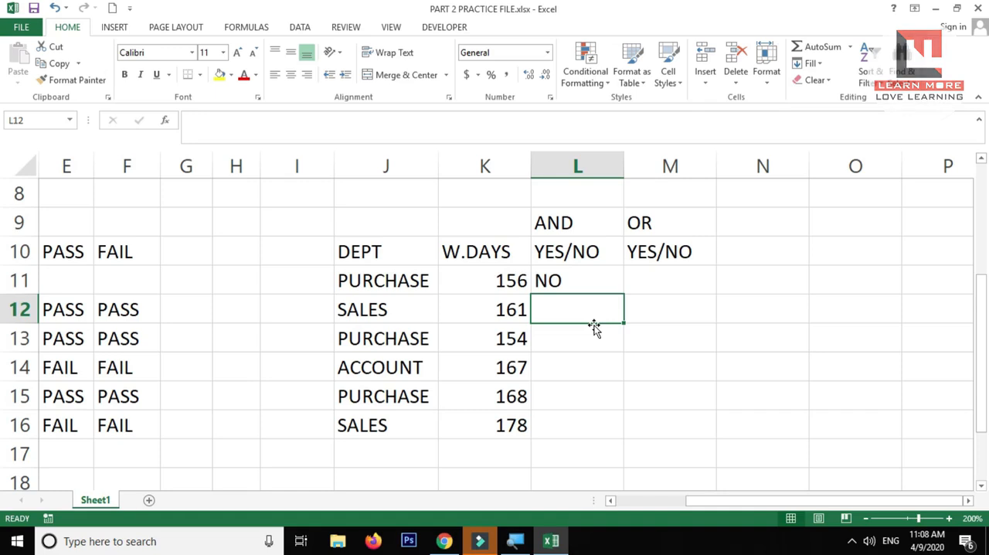
{"action": "left_click", "coordinate": [592, 227]}
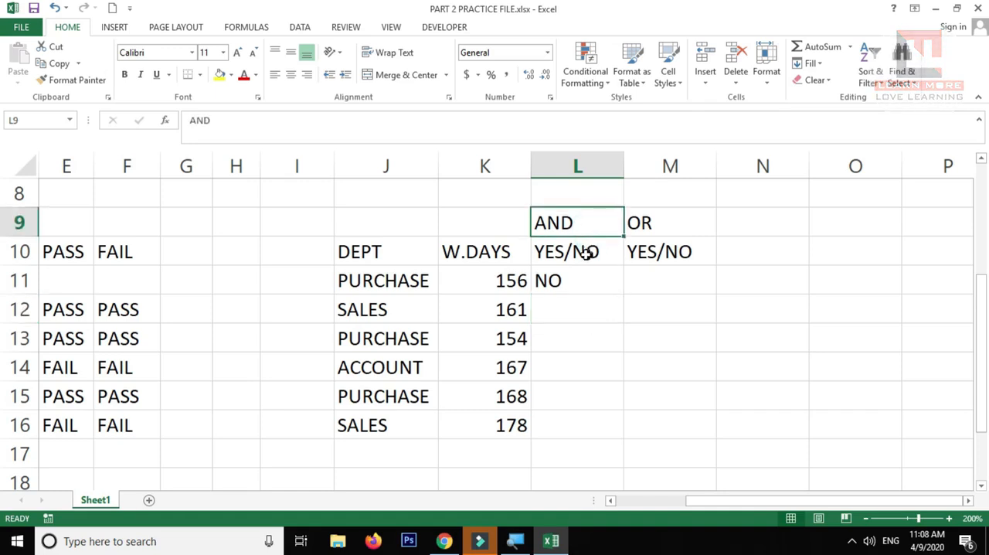
{"action": "left_click", "coordinate": [567, 281]}
{"action": "left_click", "coordinate": [564, 303]}
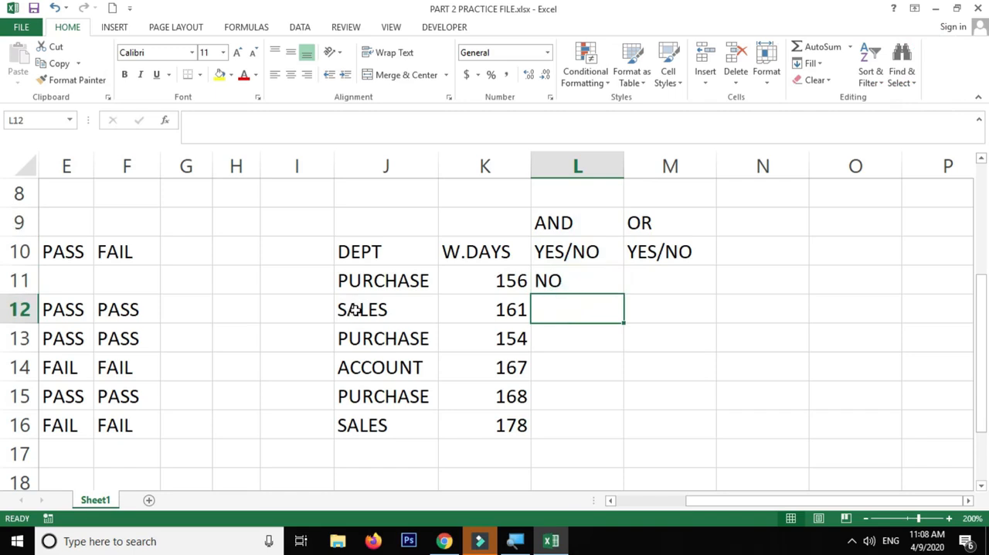
{"action": "left_click", "coordinate": [380, 312]}
{"action": "left_click", "coordinate": [411, 336]}
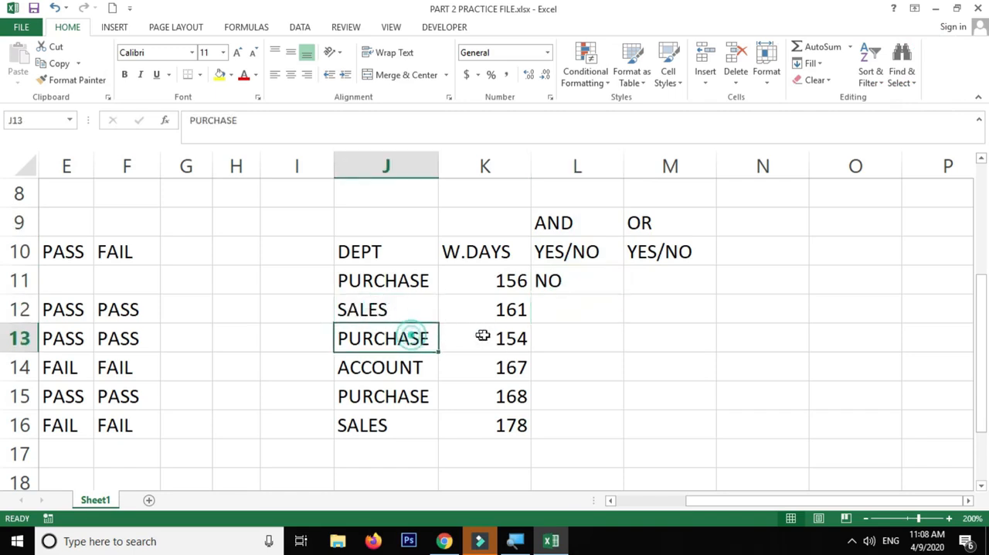
{"action": "left_click", "coordinate": [501, 337]}
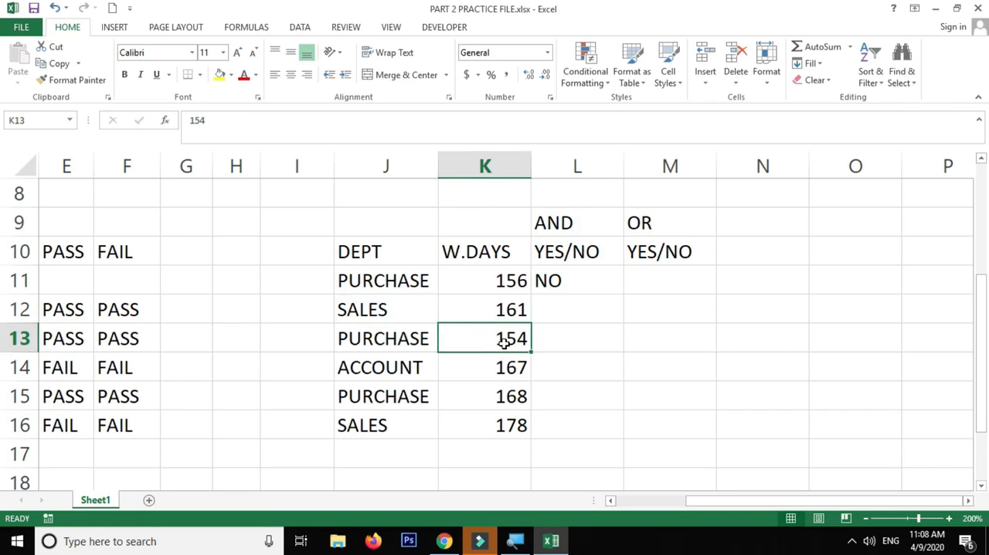
{"action": "left_click_drag", "start_coordinate": [378, 344], "coordinate": [525, 330]}
Enter NO in L12, L13 and L14 as the AND results for those rows
{"action": "double_click", "coordinate": [553, 312]}
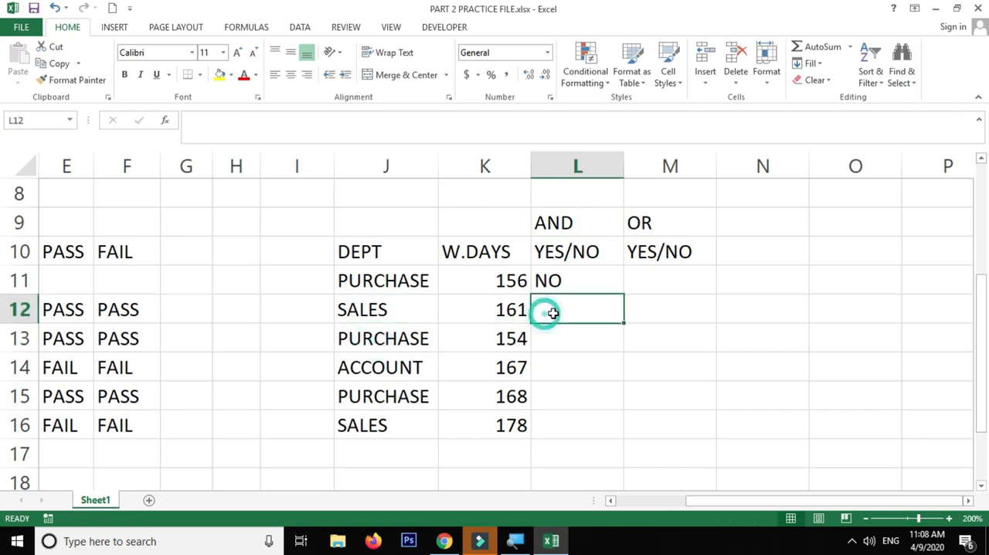
{"action": "type", "text": "NO"}
{"action": "key", "text": "Return"}
{"action": "type", "text": "NO"}
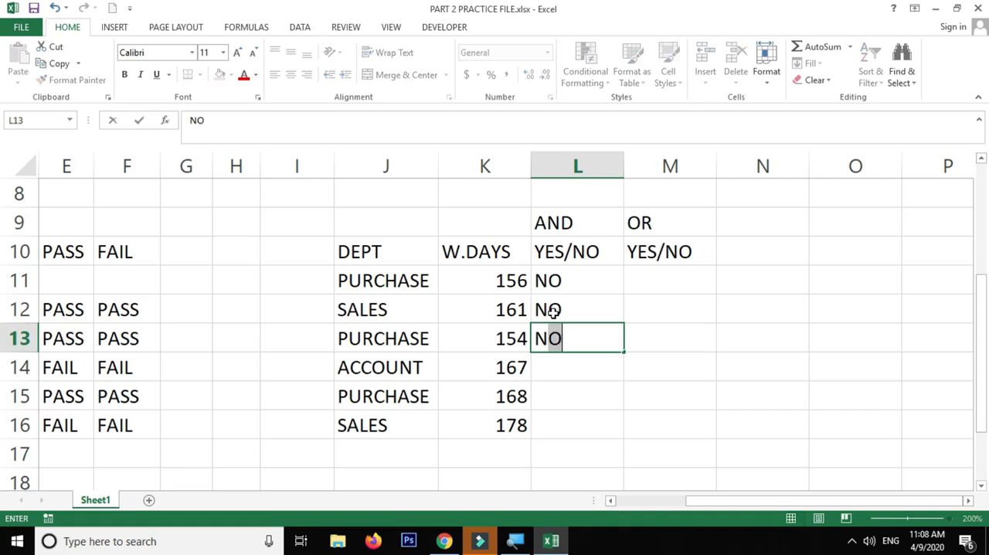
{"action": "key", "text": "Return"}
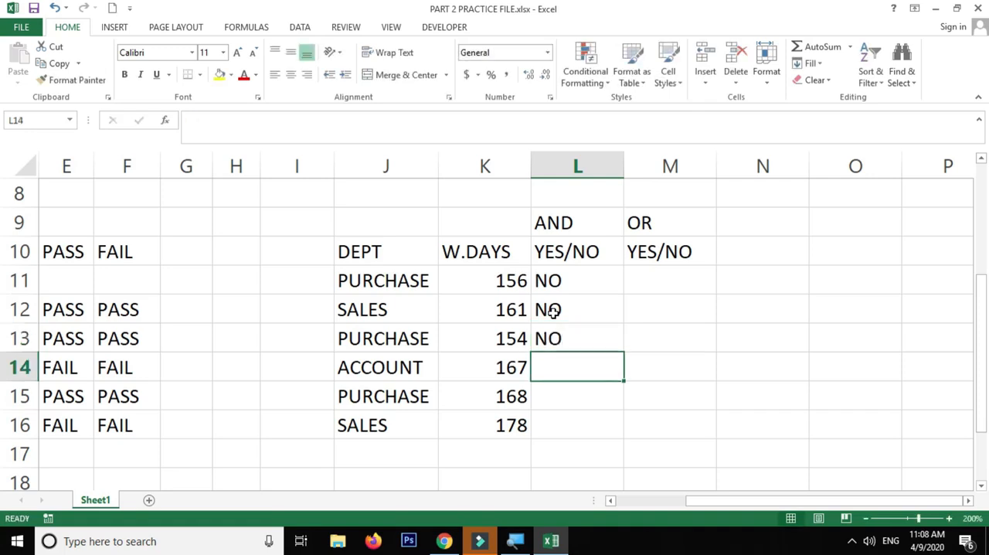
{"action": "type", "text": "NO"}
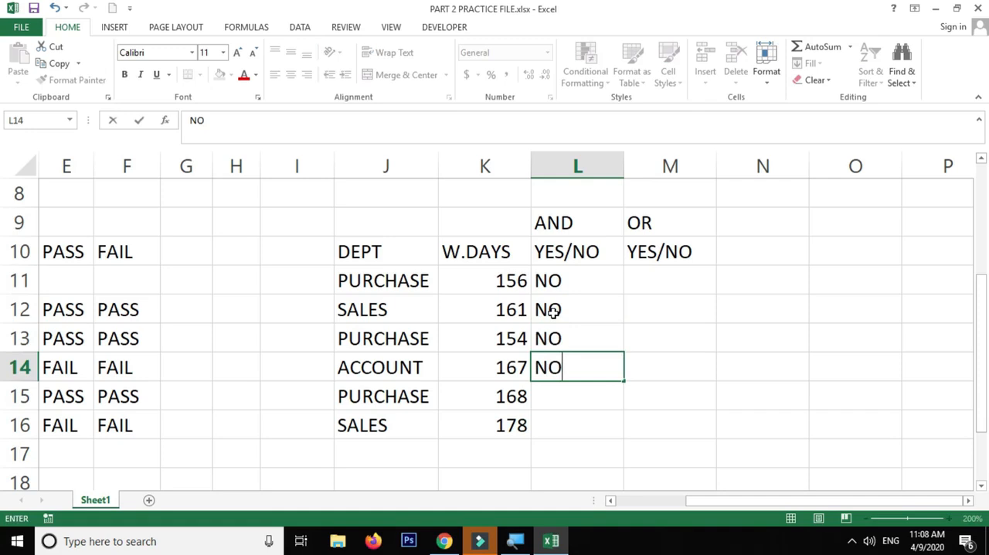
{"action": "key", "text": "Return"}
Complete the AND column by entering YES in L15 and NO in L16
{"action": "left_click", "coordinate": [603, 360]}
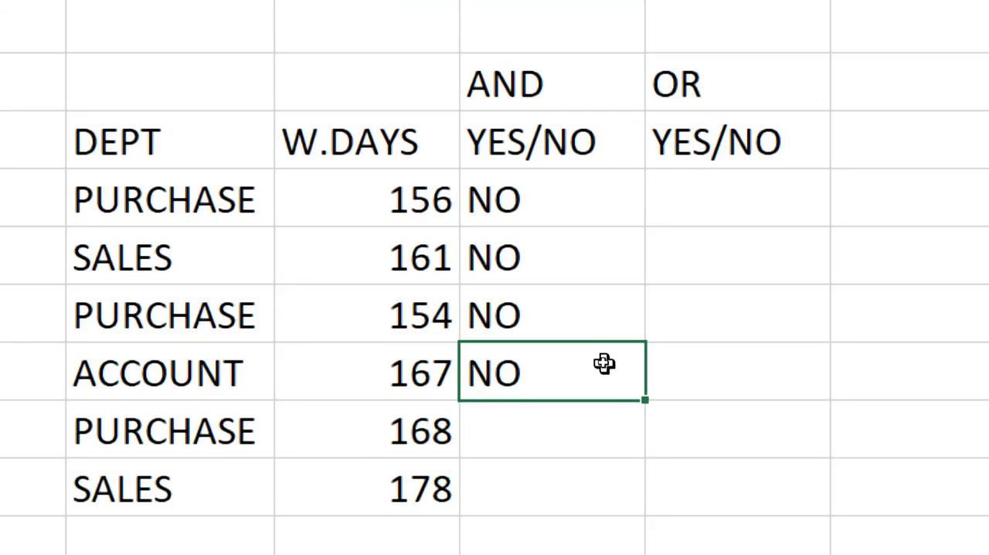
{"action": "key", "text": "Return"}
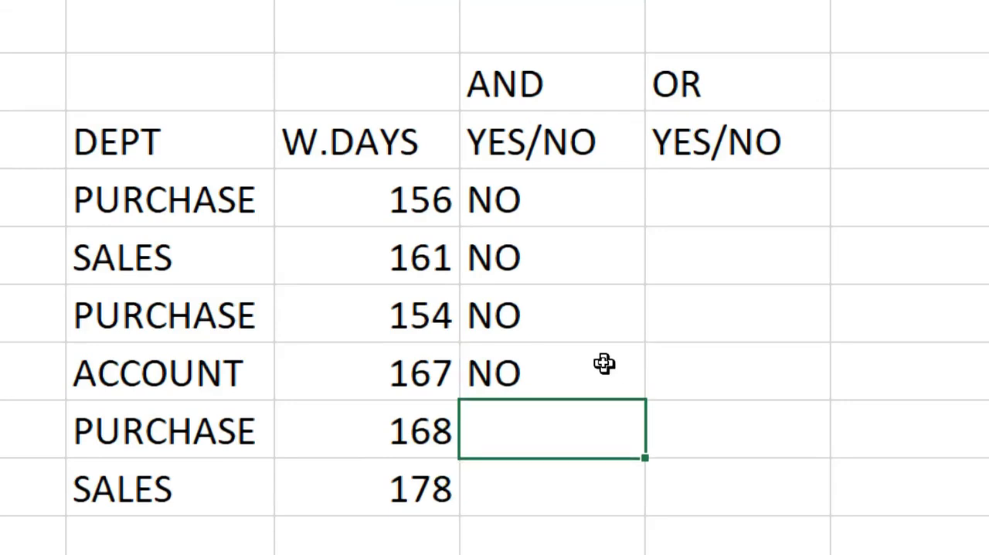
{"action": "type", "text": "YES"}
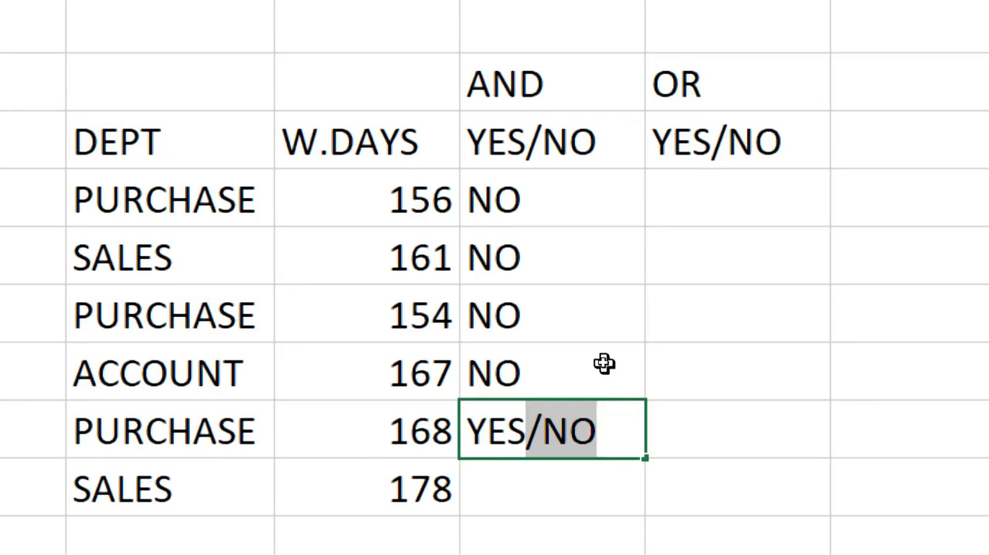
{"action": "key", "text": "BackSpace"}
{"action": "key", "text": "Return"}
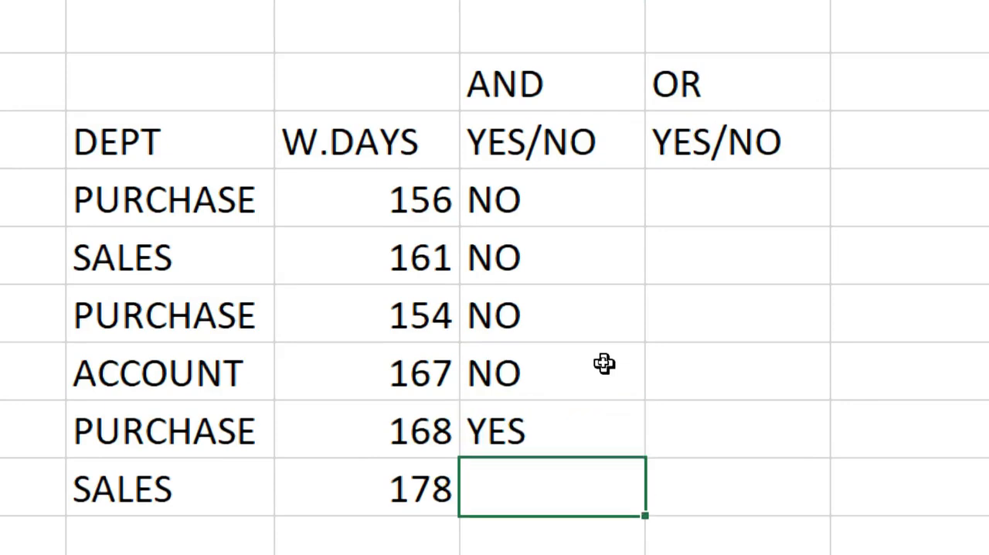
{"action": "type", "text": "NO"}
{"action": "key", "text": "Return"}
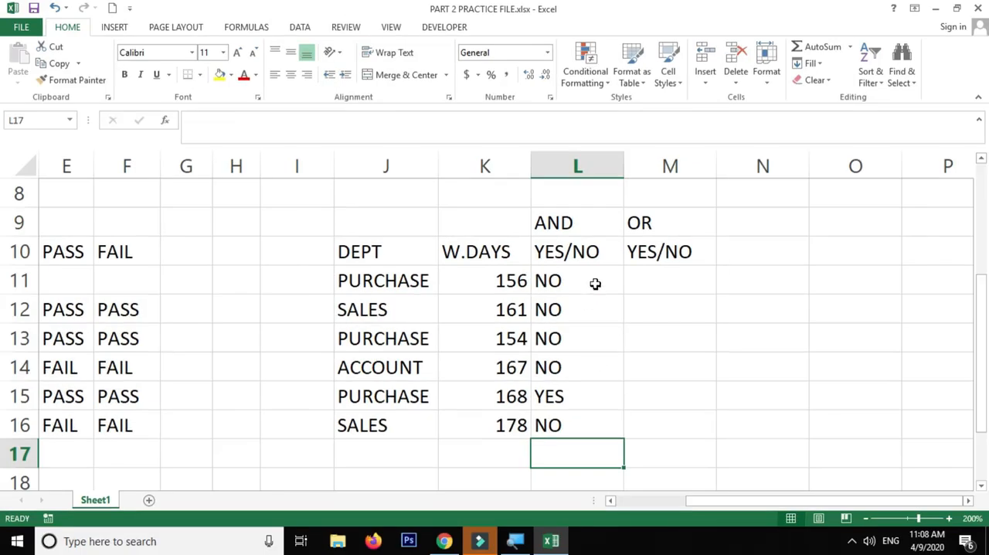
{"action": "left_click_drag", "start_coordinate": [584, 278], "coordinate": [581, 422]}
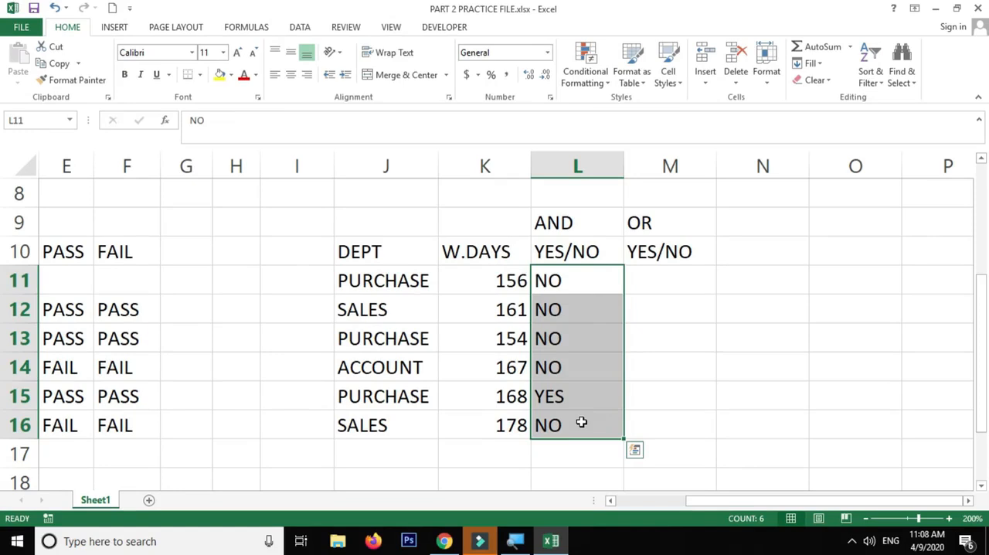
{"action": "left_click", "coordinate": [664, 283]}
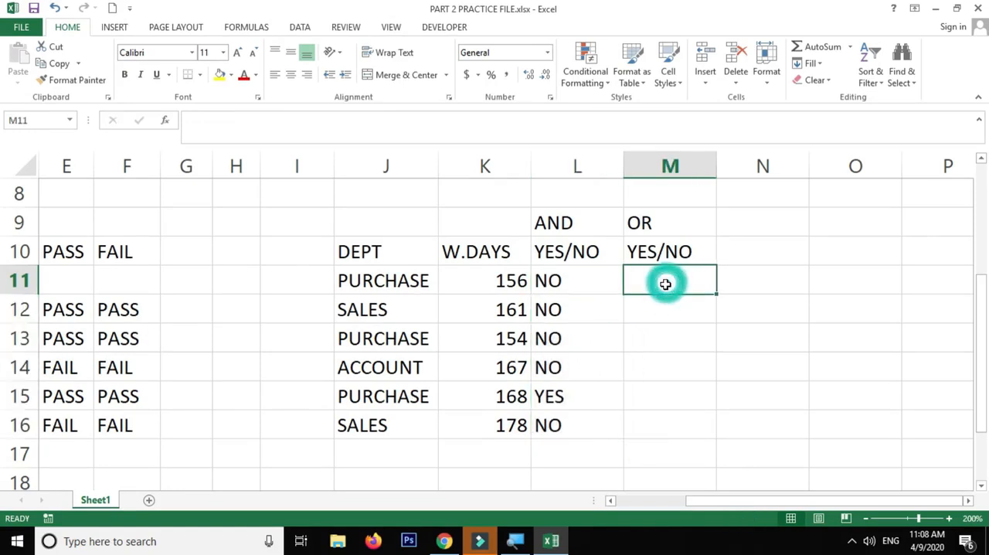
Check the department and working-days entries, and enter YES in M11 as the OR result for the first row
{"action": "left_click_drag", "start_coordinate": [396, 282], "coordinate": [406, 368]}
{"action": "left_click", "coordinate": [402, 281]}
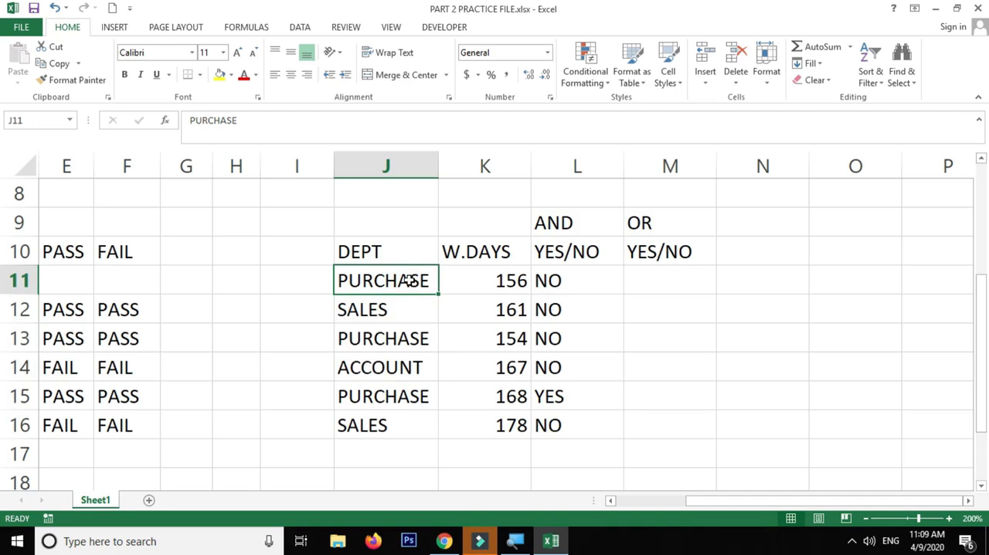
{"action": "left_click", "coordinate": [492, 312]}
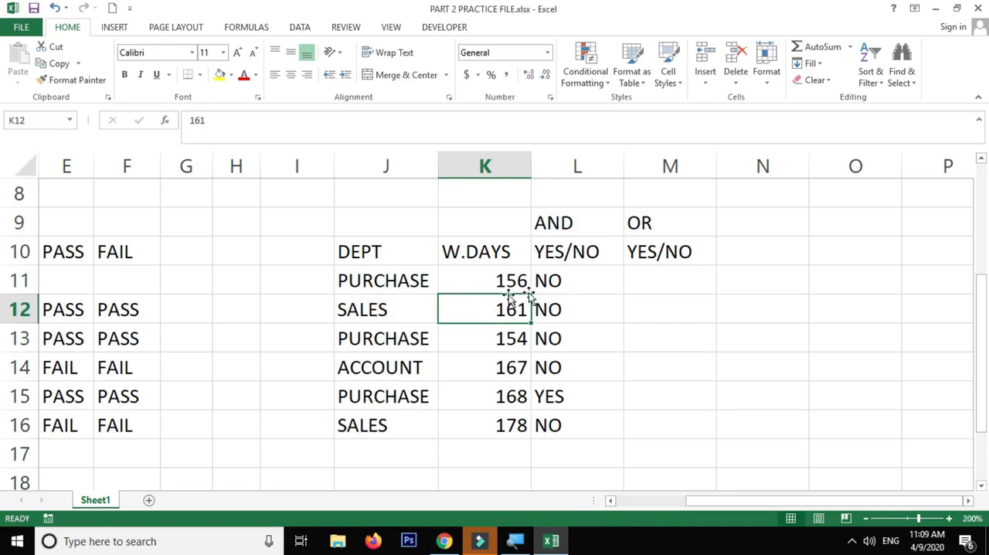
{"action": "left_click", "coordinate": [651, 281]}
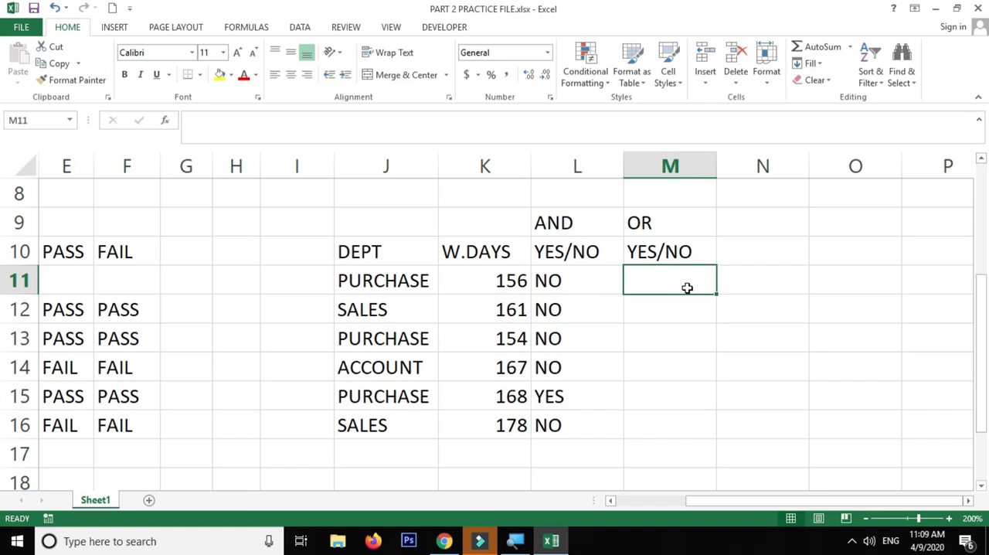
{"action": "type", "text": "YES/NO"}
{"action": "key", "text": "Return"}
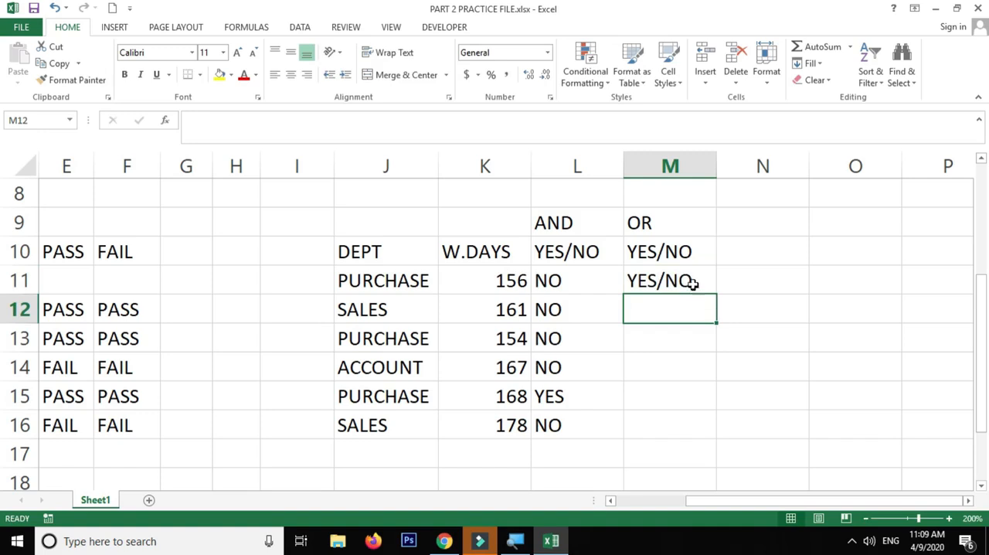
{"action": "left_click", "coordinate": [688, 281]}
{"action": "double_click", "coordinate": [688, 281]}
{"action": "key", "text": "BackSpace"}
{"action": "key", "text": "BackSpace"}
{"action": "key", "text": "BackSpace"}
{"action": "key", "text": "Return"}
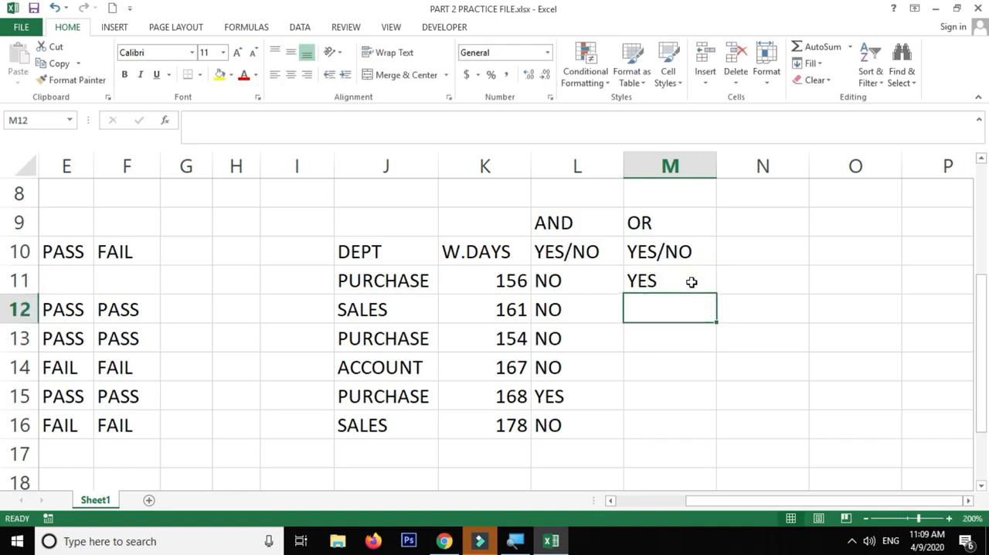
Check the department and working days in row 11 against the OR condition
{"action": "left_click", "coordinate": [690, 281]}
{"action": "left_click", "coordinate": [359, 281]}
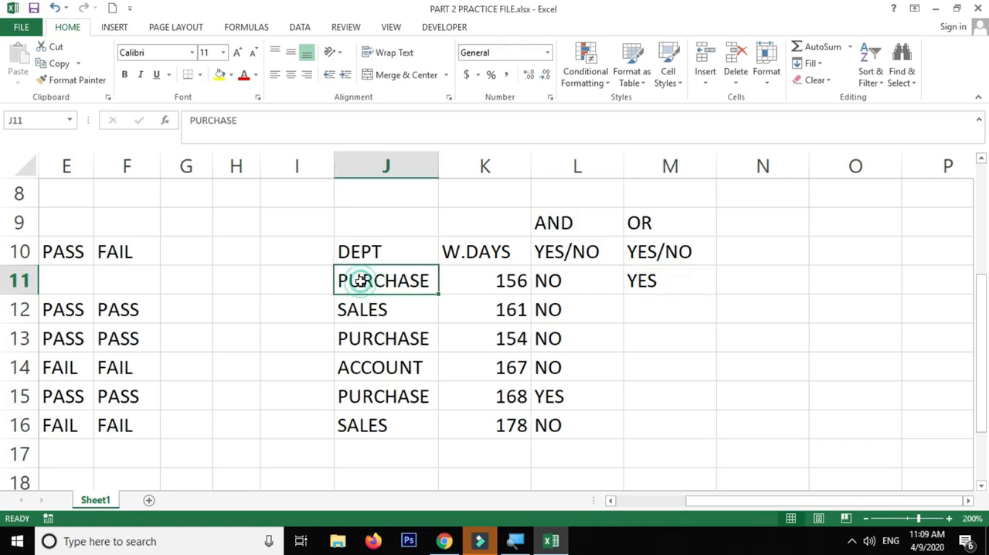
{"action": "left_click", "coordinate": [470, 281]}
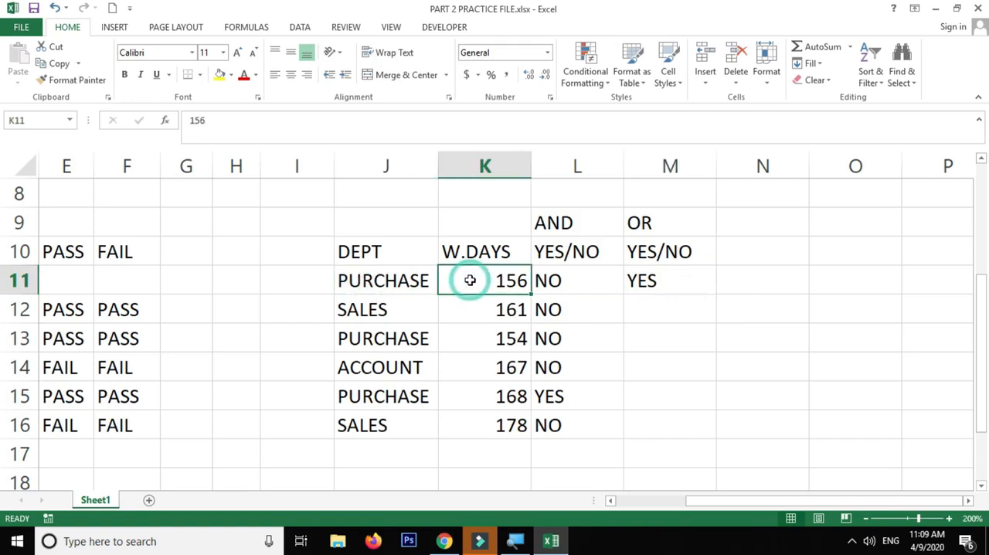
{"action": "left_click", "coordinate": [386, 280]}
{"action": "left_click", "coordinate": [470, 280]}
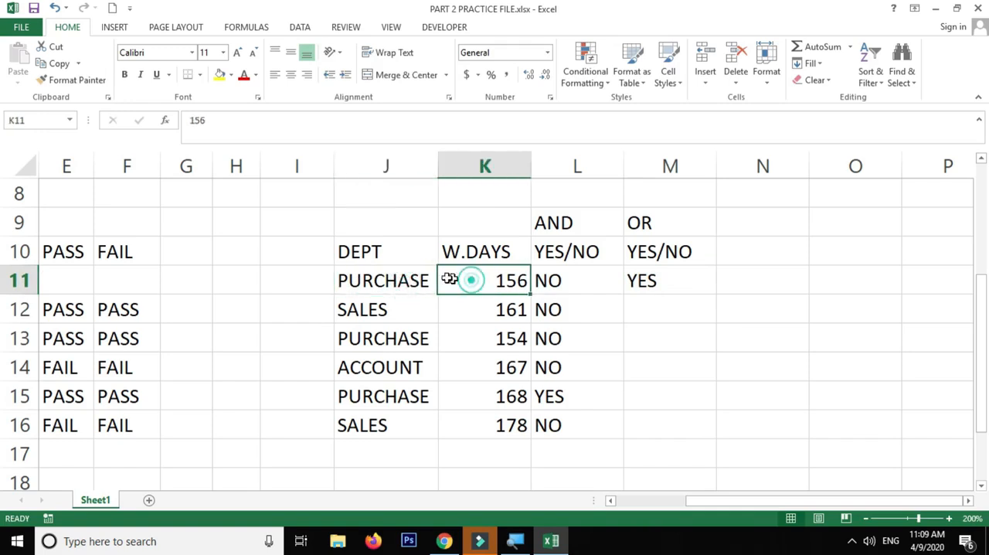
{"action": "left_click", "coordinate": [387, 272]}
Enter YES in M12 as the OR result for the SALES row with 161 working days
{"action": "left_click", "coordinate": [401, 313]}
{"action": "left_click", "coordinate": [485, 309]}
{"action": "left_click", "coordinate": [664, 313]}
{"action": "type", "text": "Y"}
{"action": "key", "text": "Return"}
{"action": "left_click", "coordinate": [663, 318]}
{"action": "type", "text": "YES"}
{"action": "key", "text": "Return"}
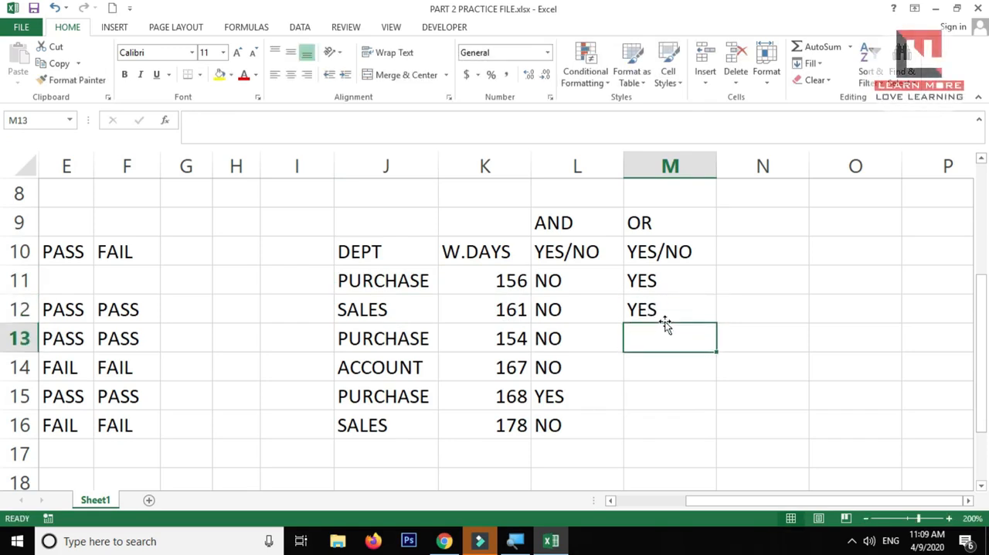
Compare the department and working days in rows 12 and 13, and enter YES in M13 and M14 as OR results
{"action": "left_click", "coordinate": [508, 309]}
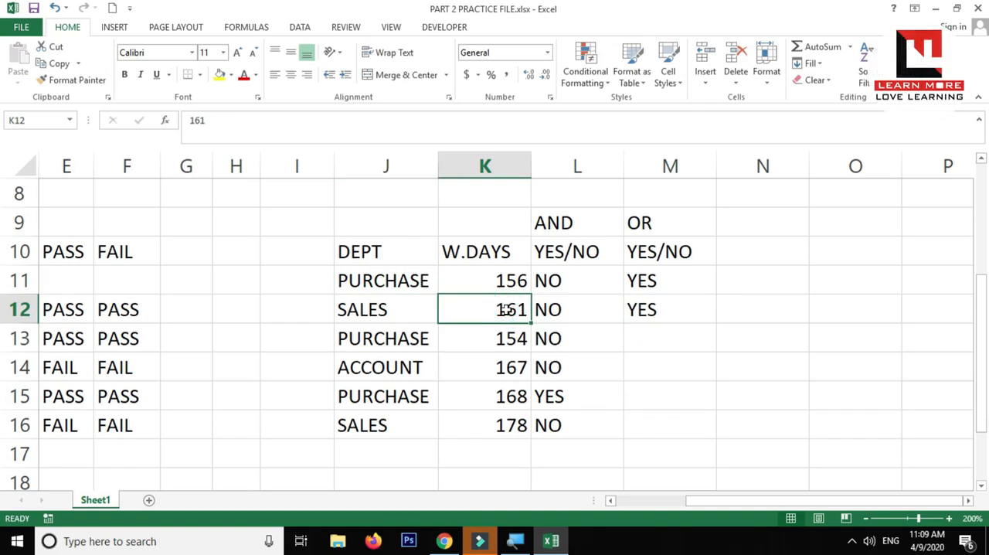
{"action": "left_click", "coordinate": [392, 315]}
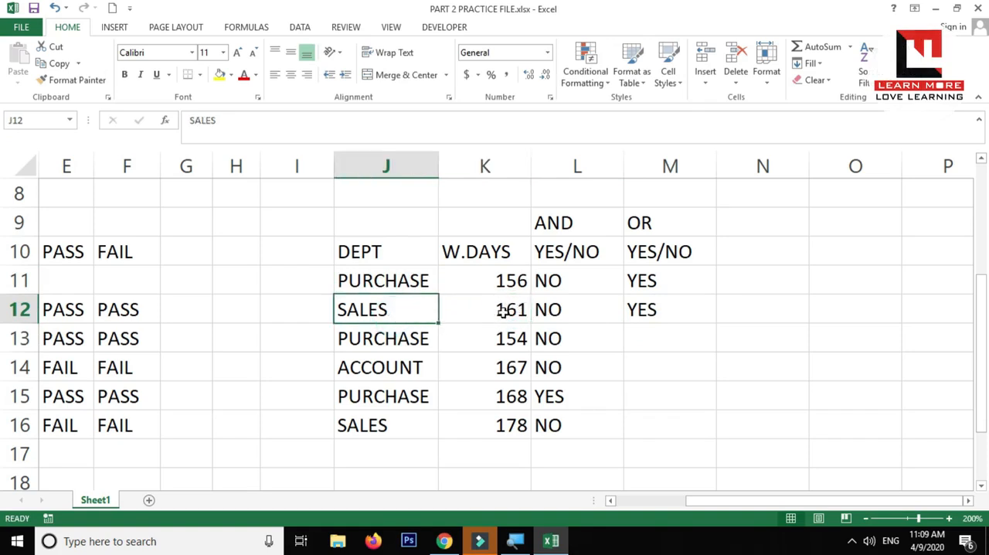
{"action": "left_click", "coordinate": [502, 310]}
{"action": "left_click", "coordinate": [516, 337]}
{"action": "left_click", "coordinate": [410, 337]}
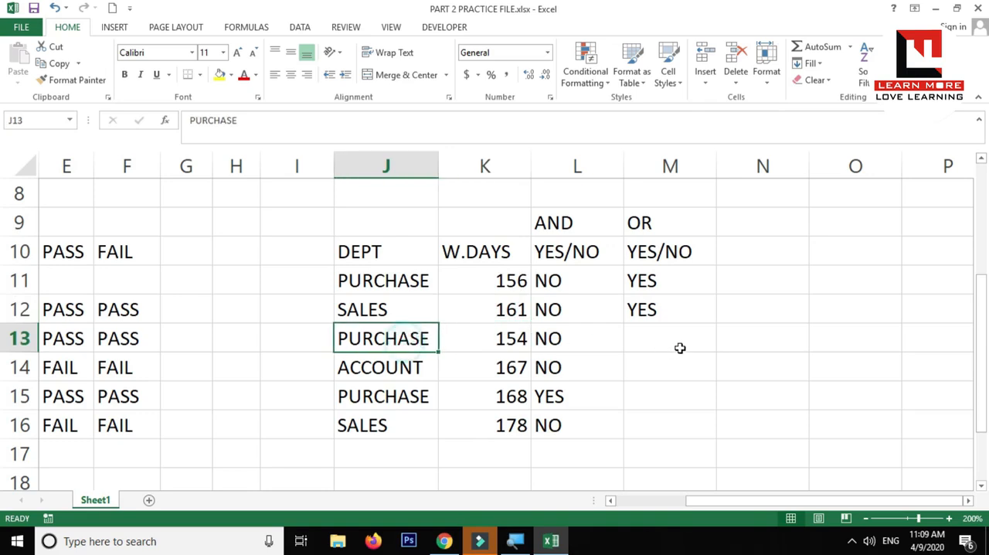
{"action": "left_click", "coordinate": [684, 354]}
{"action": "type", "text": "YES"}
{"action": "key", "text": "Return"}
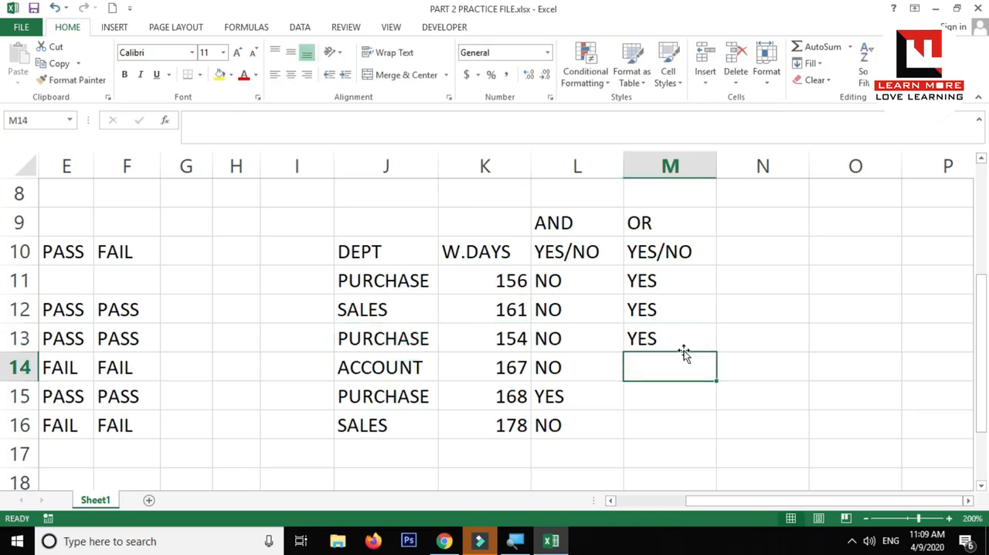
{"action": "type", "text": "YES"}
{"action": "key", "text": "Return"}
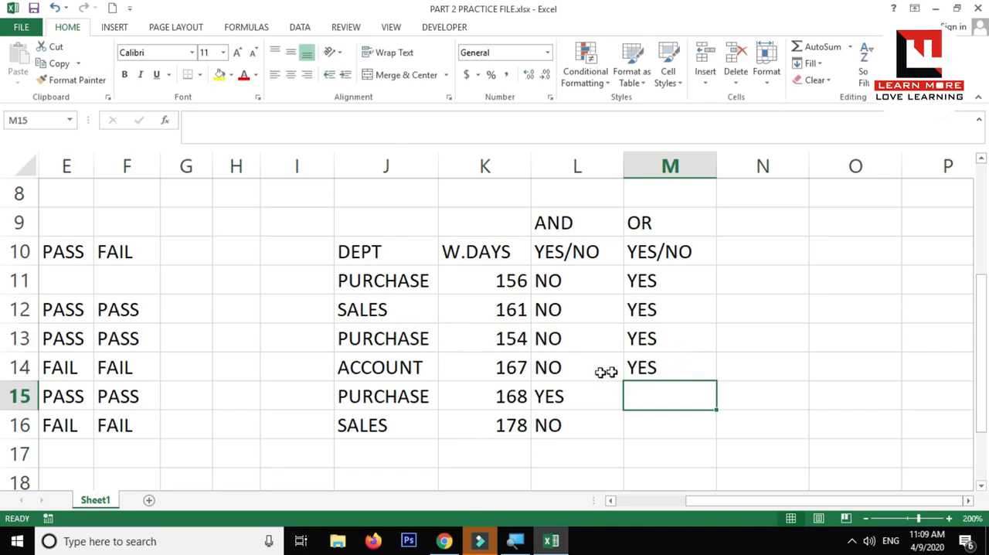
Complete the OR column by entering YES in M15 and M16
{"action": "left_click", "coordinate": [502, 372]}
{"action": "left_click", "coordinate": [629, 399]}
{"action": "type", "text": "YES"}
{"action": "key", "text": "Return"}
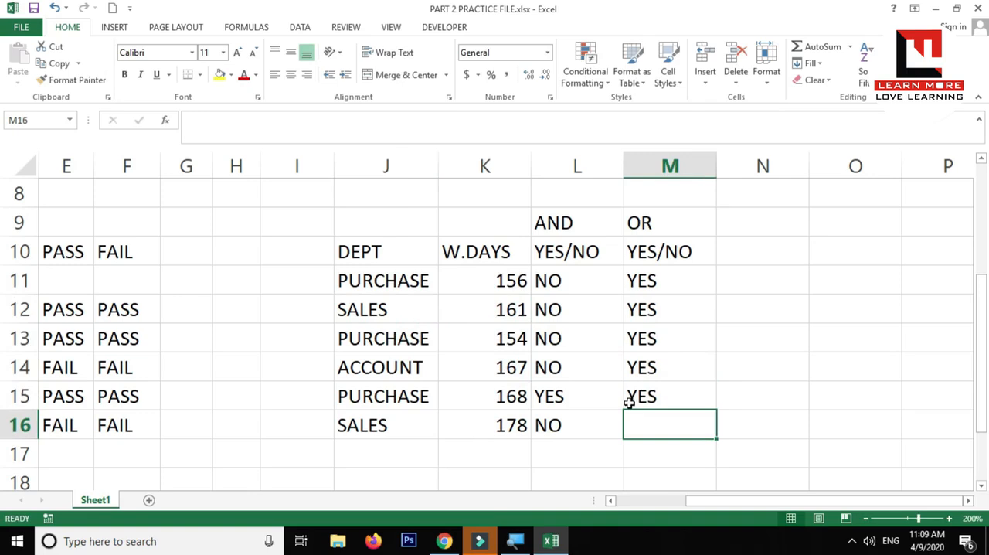
{"action": "type", "text": "YES"}
{"action": "key", "text": "Return"}
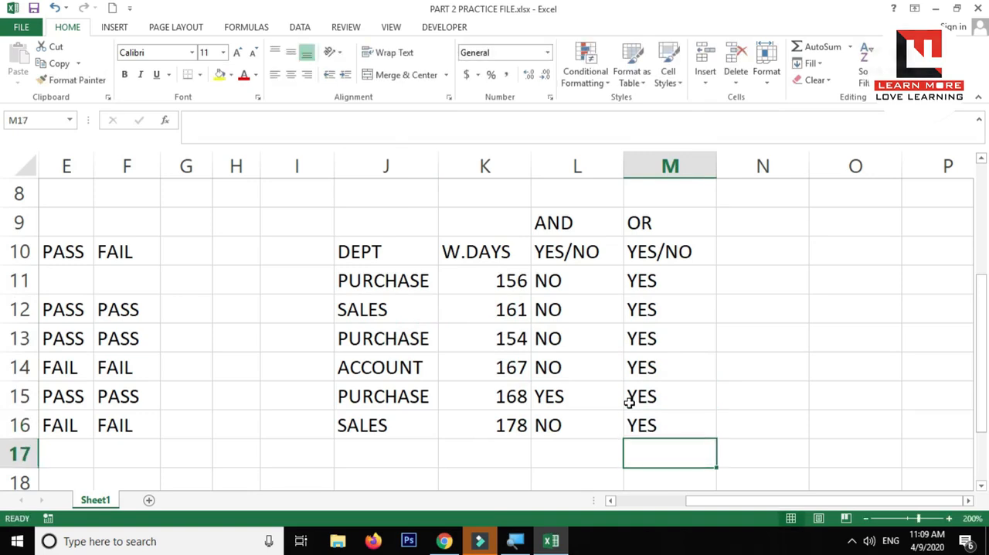
Copy the AND and OR headers with their YES/NO labels from L9:M10 to N9:O10
{"action": "left_click_drag", "start_coordinate": [688, 282], "coordinate": [664, 421]}
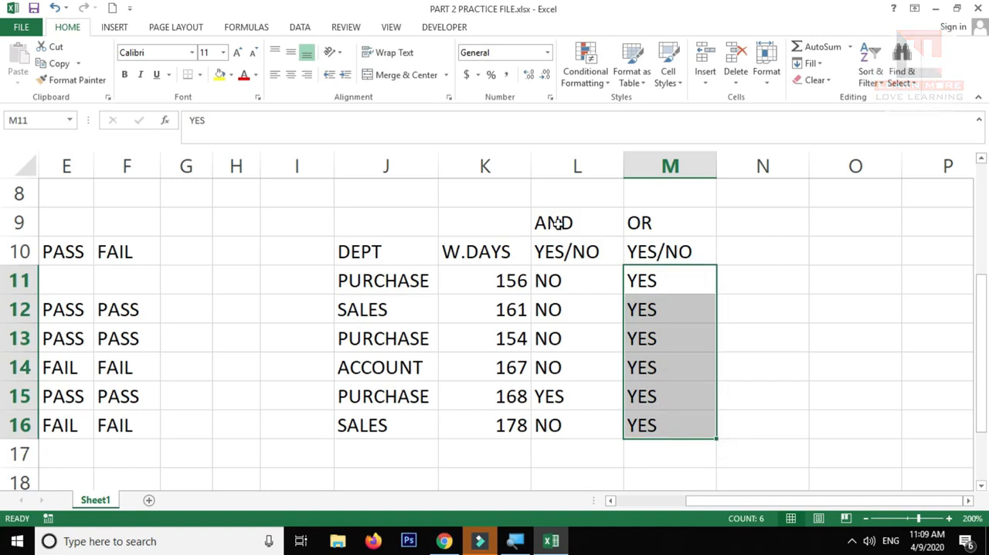
{"action": "left_click_drag", "start_coordinate": [556, 224], "coordinate": [687, 255]}
{"action": "key", "text": "ctrl+c"}
{"action": "left_click", "coordinate": [759, 226]}
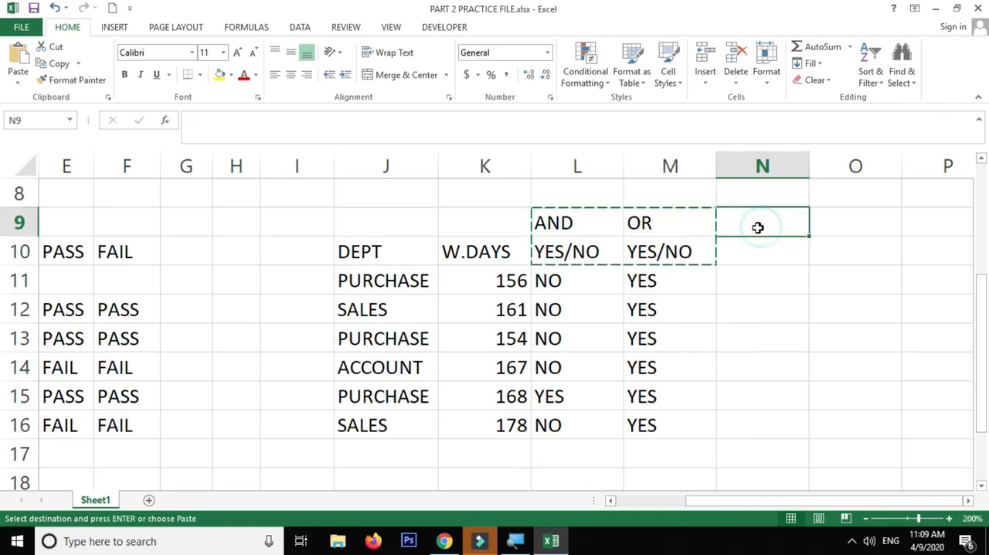
{"action": "key", "text": "ctrl+v"}
{"action": "key", "text": "Escape"}
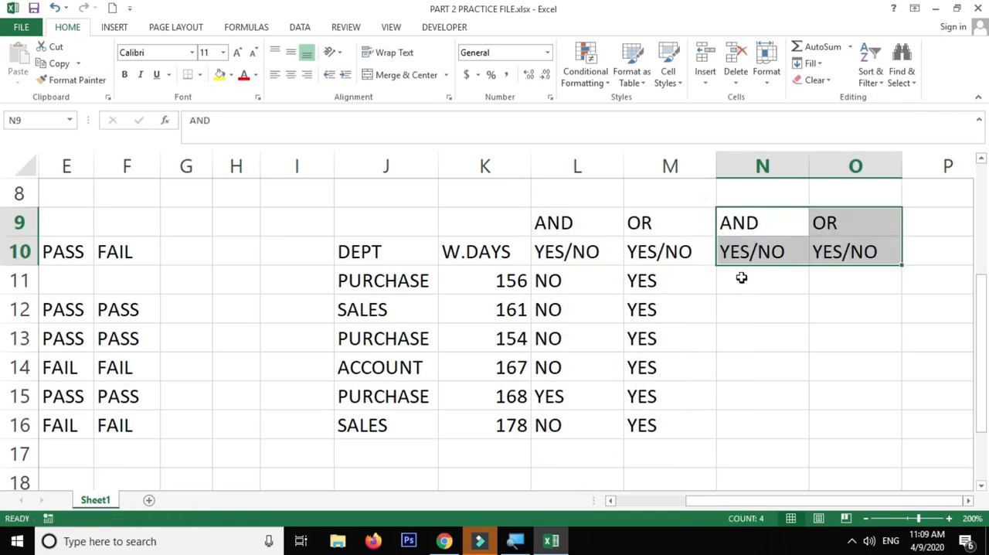
Start an IF formula in N11 with an AND test whose first condition is J11="PURCHASE"
{"action": "left_click", "coordinate": [741, 280]}
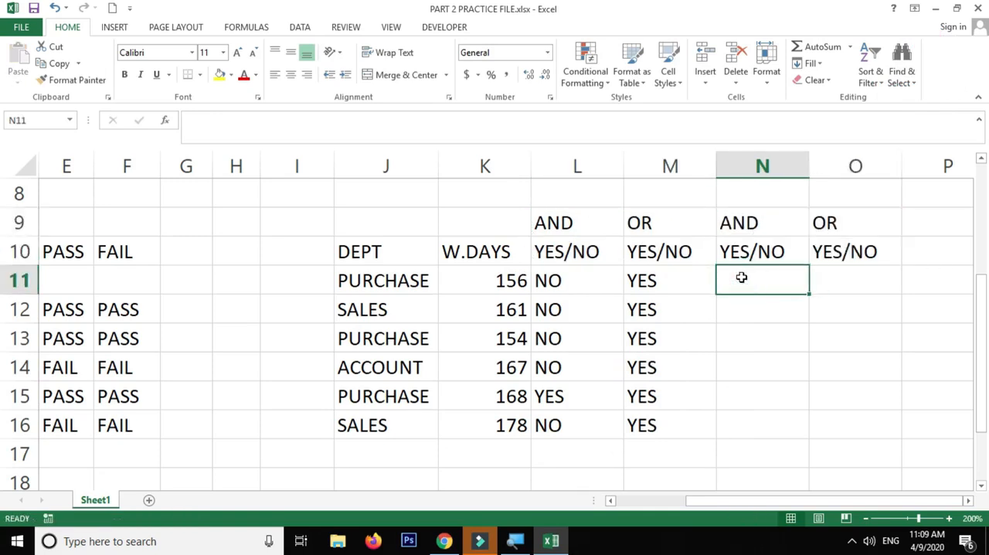
{"action": "left_click", "coordinate": [969, 500]}
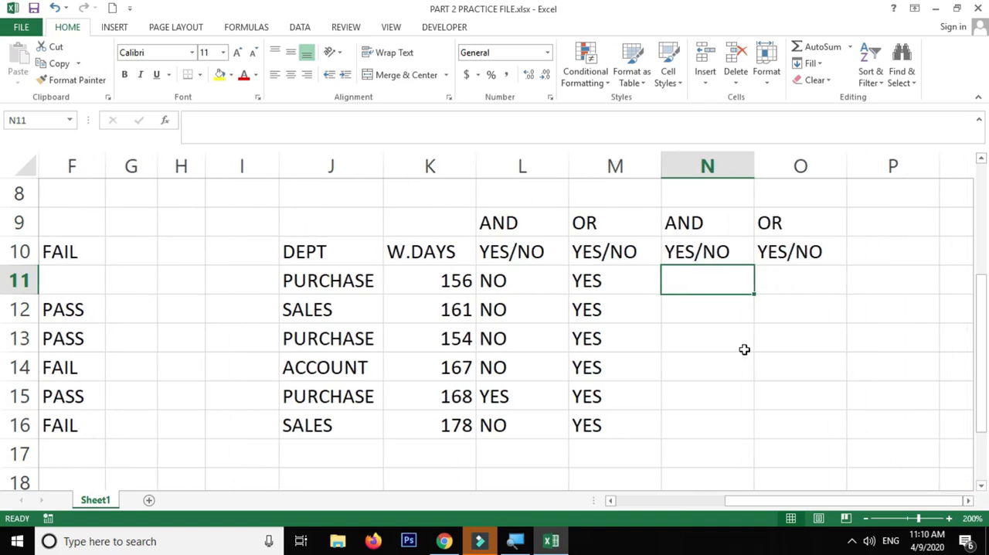
{"action": "type", "text": "=IF(AND("}
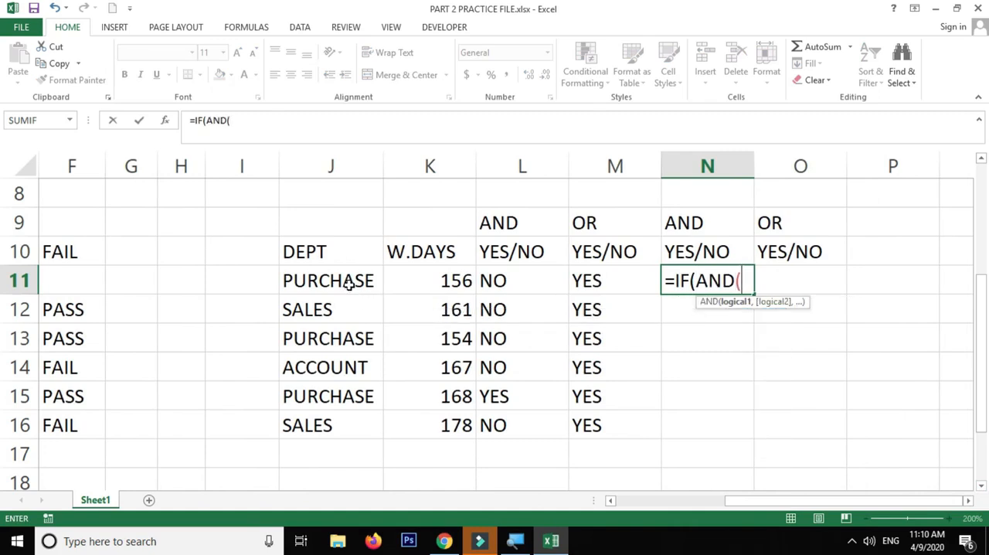
{"action": "left_click", "coordinate": [349, 287]}
{"action": "type", "text": "=\""}
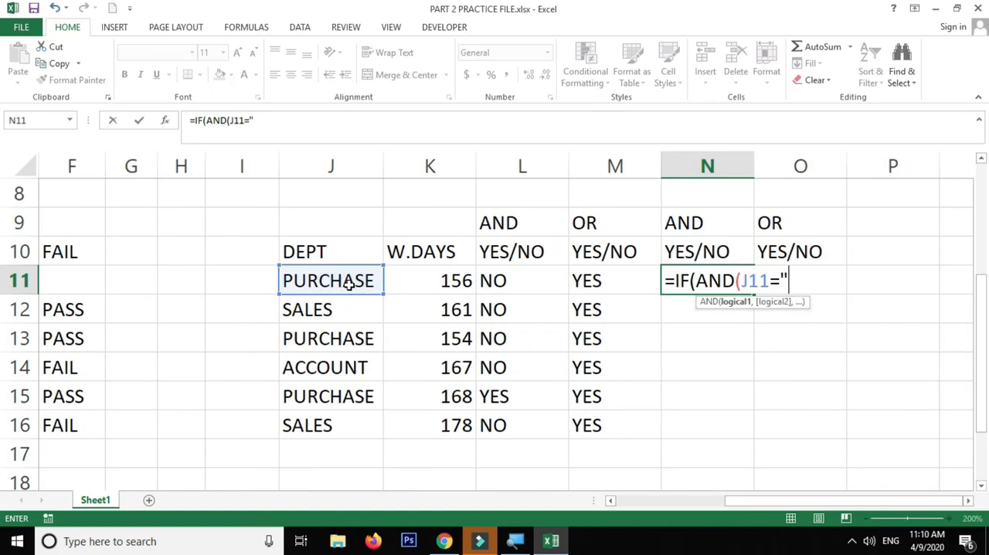
{"action": "type", "text": "PURCA"}
{"action": "key", "text": "BackSpace"}
{"action": "type", "text": "HASE"}
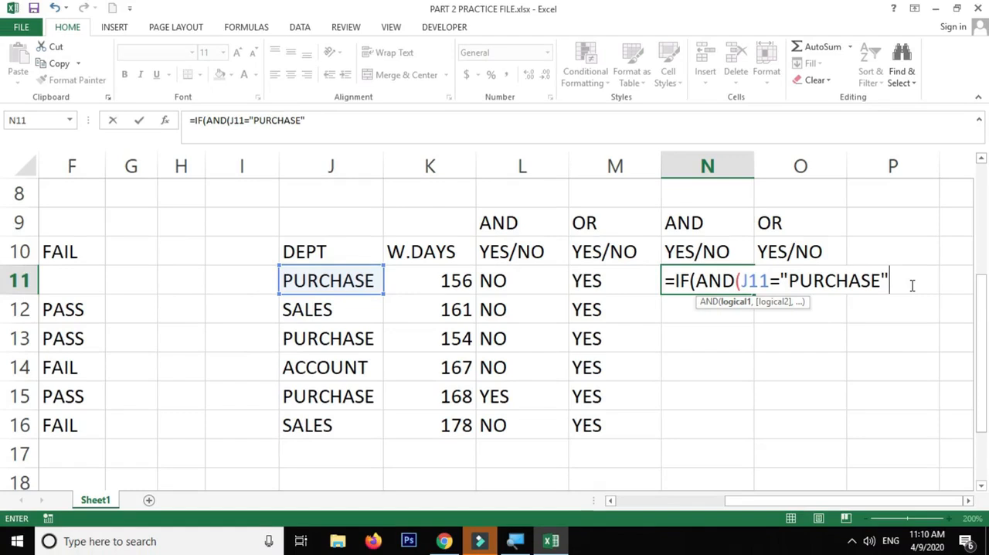
Add K11>=160 as the second condition of the AND test in N11 and close the AND function
{"action": "left_click", "coordinate": [743, 281]}
{"action": "left_click_drag", "start_coordinate": [743, 281], "coordinate": [906, 281]}
{"action": "left_click", "coordinate": [899, 282]}
{"action": "type", "text": ","}
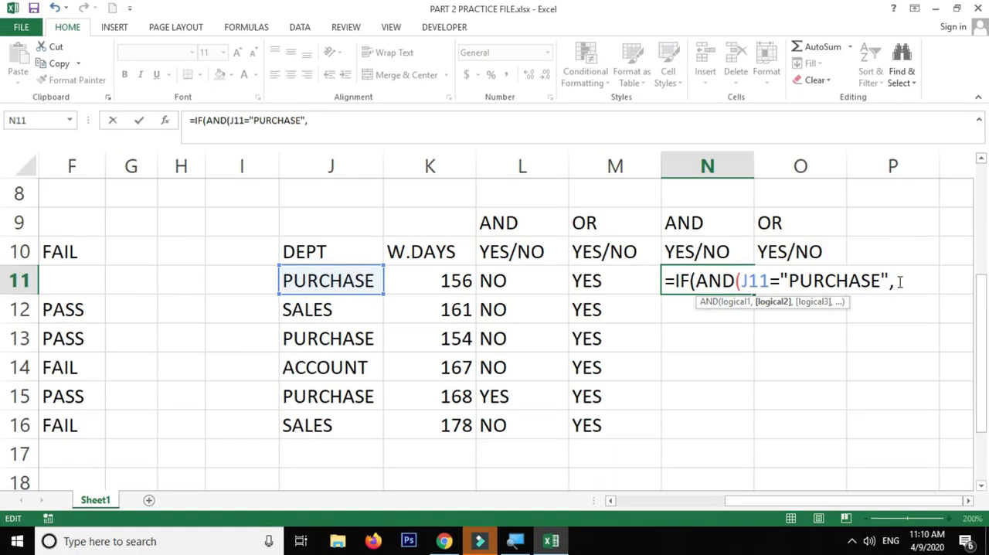
{"action": "left_click", "coordinate": [421, 276]}
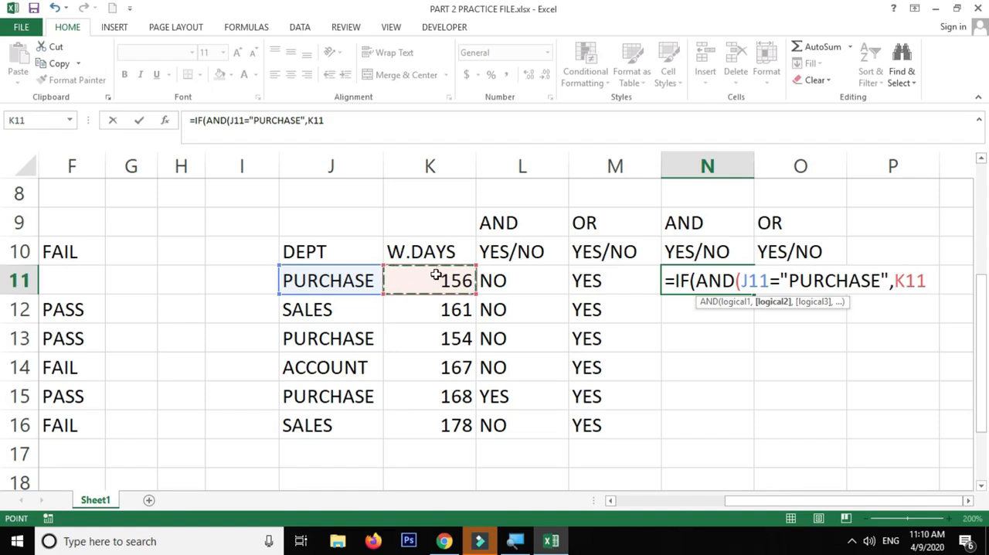
{"action": "type", "text": ">"}
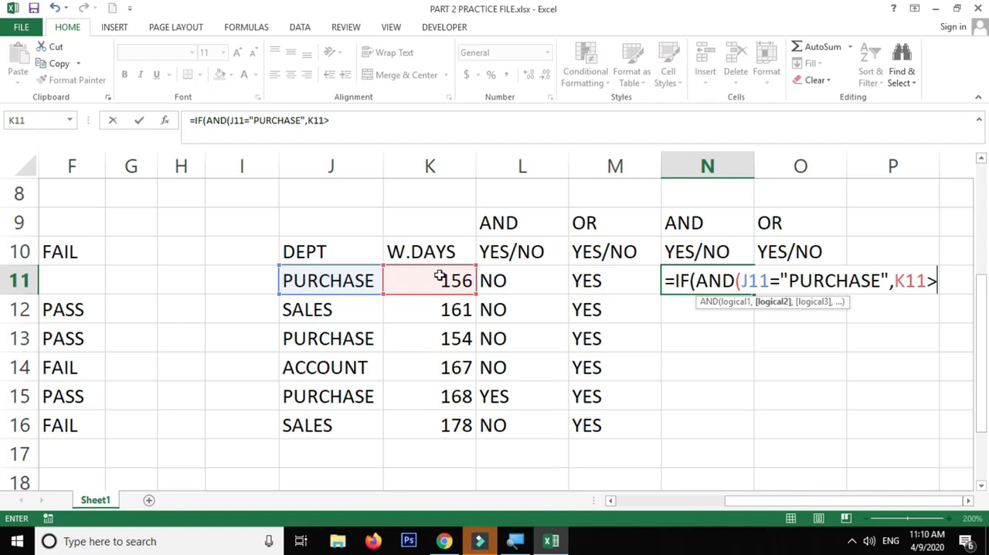
{"action": "type", "text": "=160"}
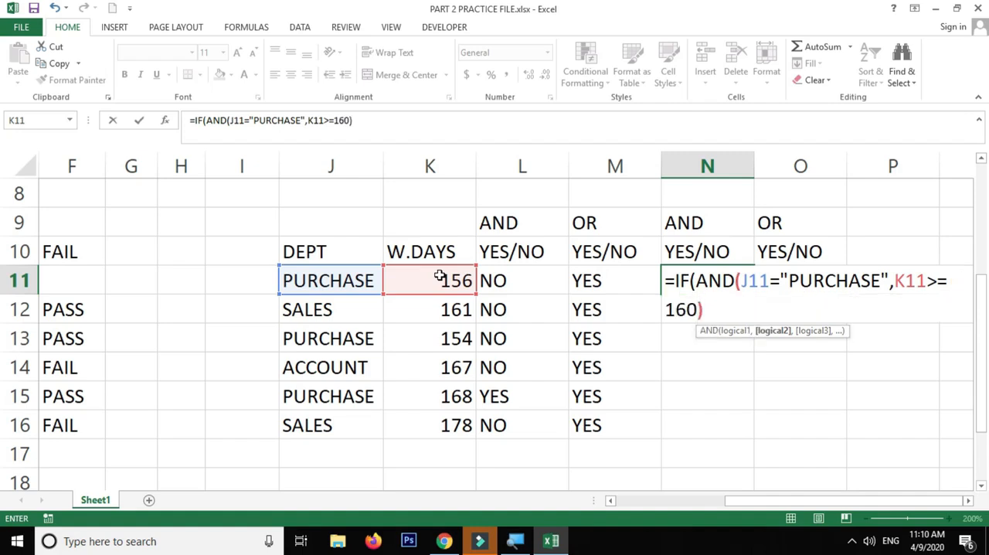
{"action": "type", "text": ")"}
Review the department and working-days conditions inside the AND function of the N11 formula
{"action": "left_click", "coordinate": [967, 500]}
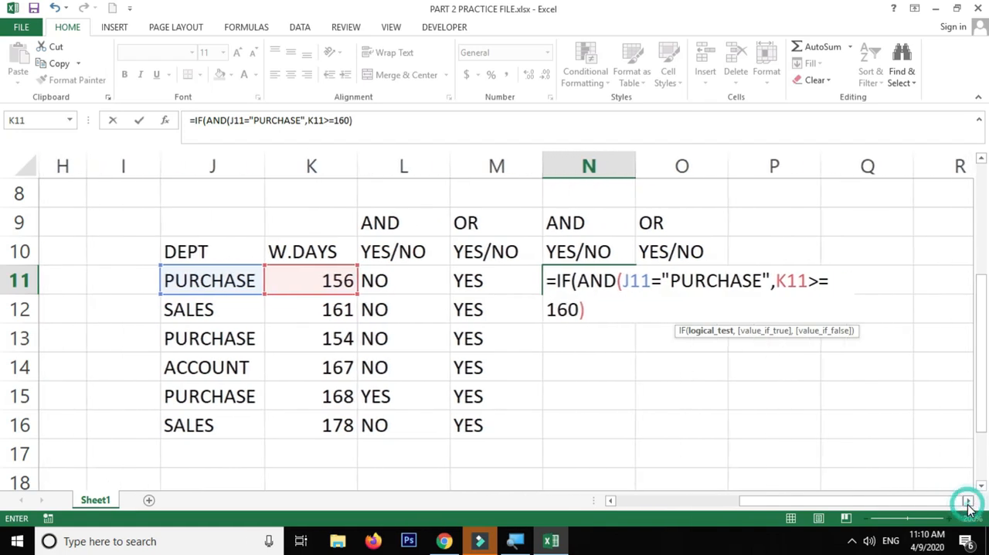
{"action": "left_click", "coordinate": [967, 500]}
{"action": "left_click", "coordinate": [728, 280]}
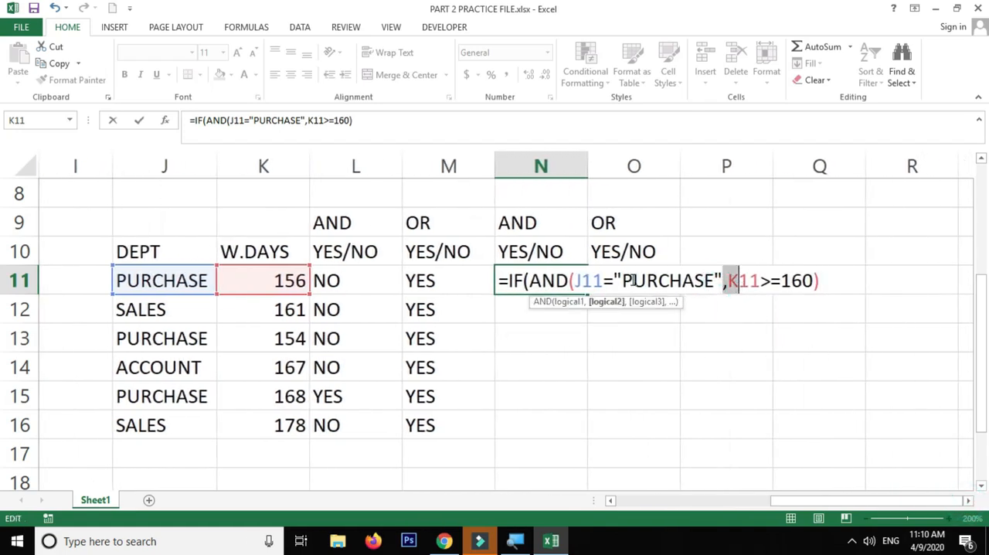
{"action": "left_click_drag", "start_coordinate": [576, 280], "coordinate": [813, 281]}
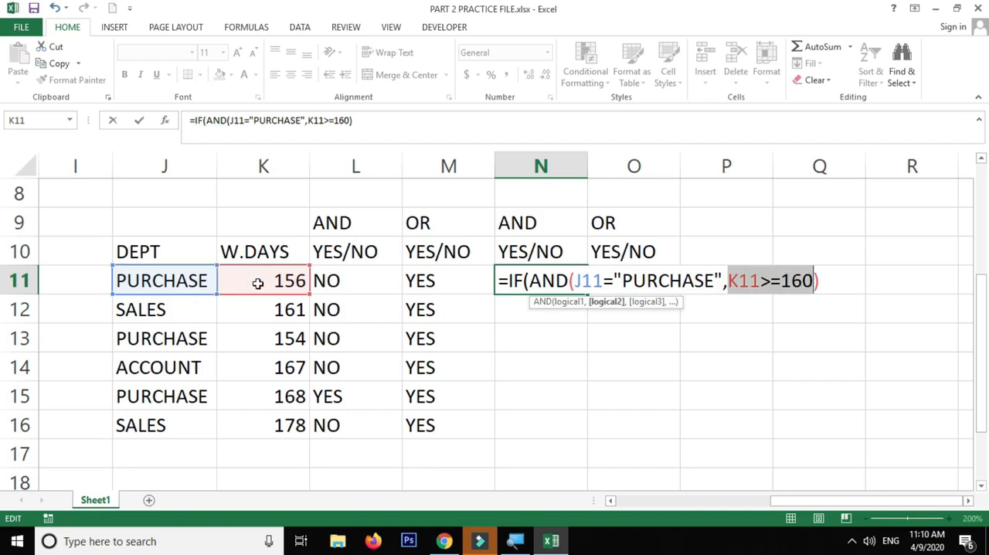
{"action": "left_click", "coordinate": [755, 283]}
{"action": "left_click_drag", "start_coordinate": [818, 280], "coordinate": [780, 281]}
{"action": "left_click_drag", "start_coordinate": [687, 286], "coordinate": [570, 283]}
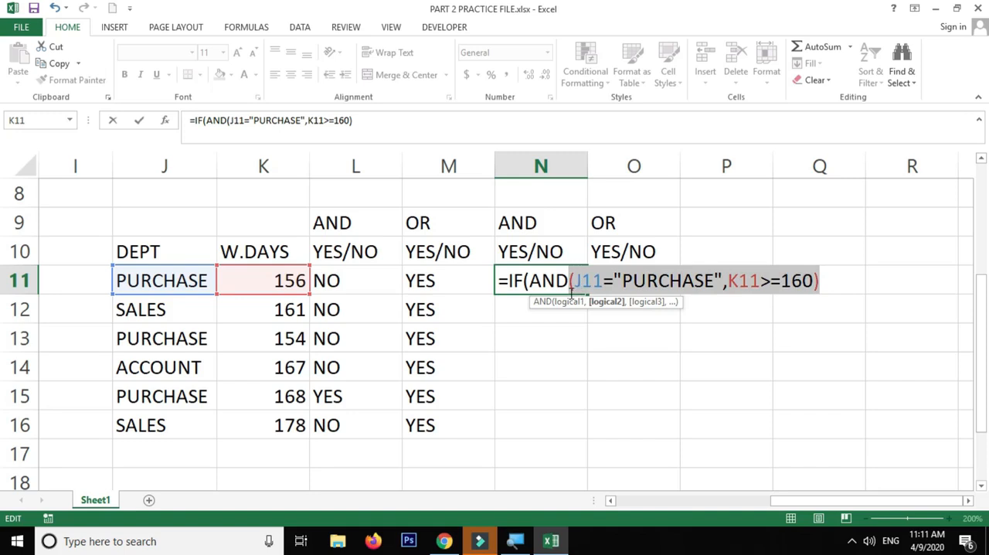
Complete the IF formula in N11 with "YES" if true and "NO" if false, and fill it down to N16
{"action": "left_click", "coordinate": [824, 281]}
{"action": "type", "text": ",\""}
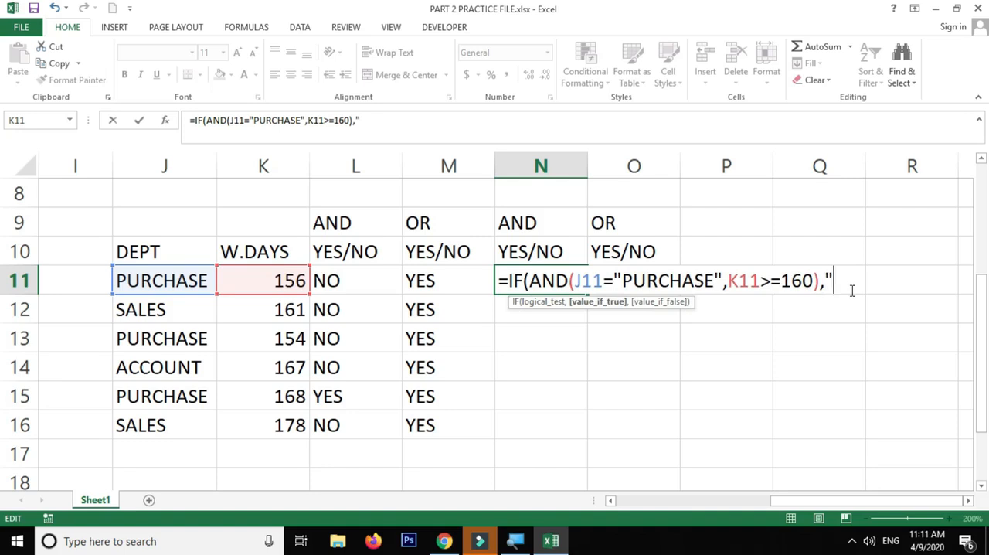
{"action": "type", "text": "YES\","}
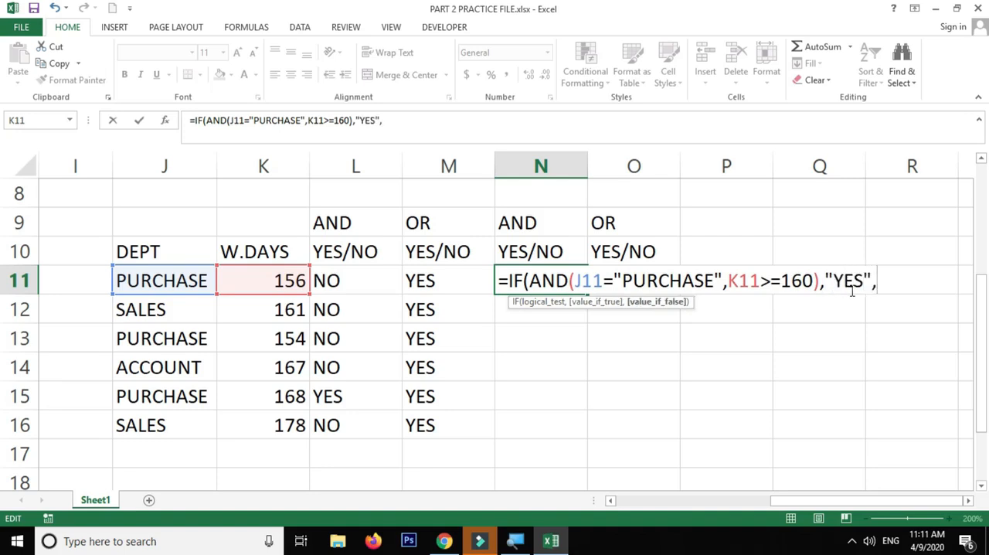
{"action": "type", "text": "\"NO"}
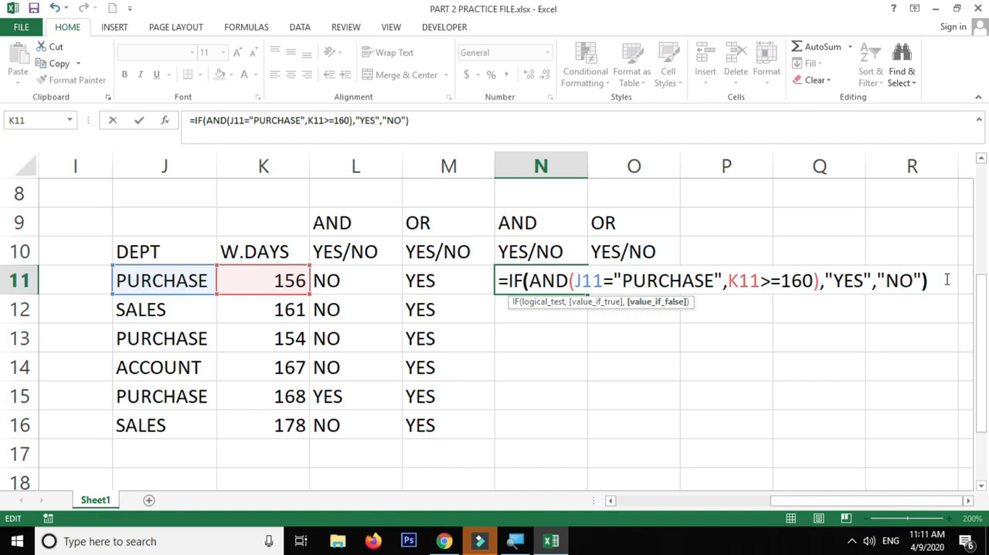
{"action": "key", "text": "Return"}
{"action": "left_click", "coordinate": [583, 284]}
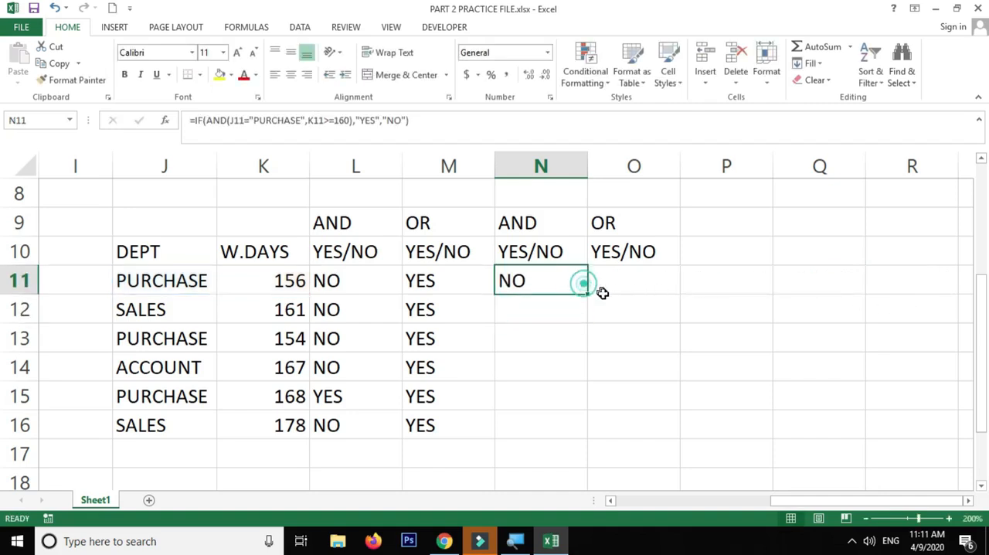
{"action": "left_click_drag", "start_coordinate": [589, 292], "coordinate": [558, 434]}
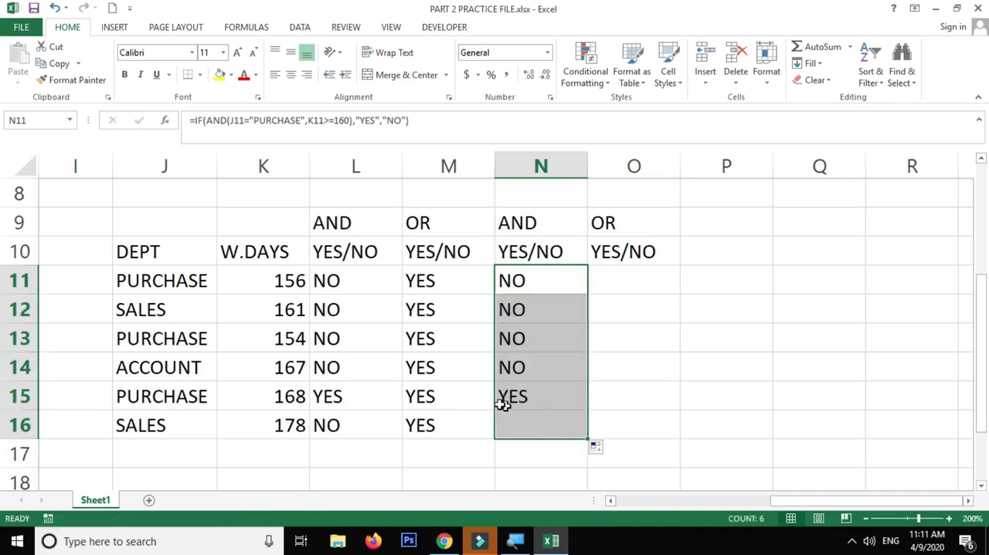
Compare the AND formula results in column N with the manual answers in column L, and review the manual OR answers in column M
{"action": "left_click", "coordinate": [332, 400]}
{"action": "left_click", "coordinate": [505, 395]}
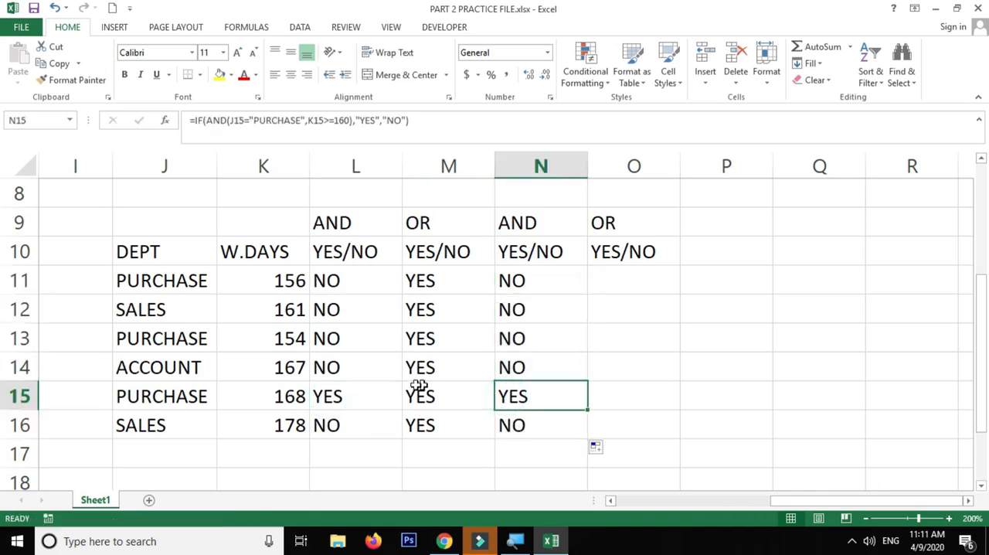
{"action": "left_click_drag", "start_coordinate": [190, 391], "coordinate": [250, 391]}
{"action": "left_click", "coordinate": [548, 395]}
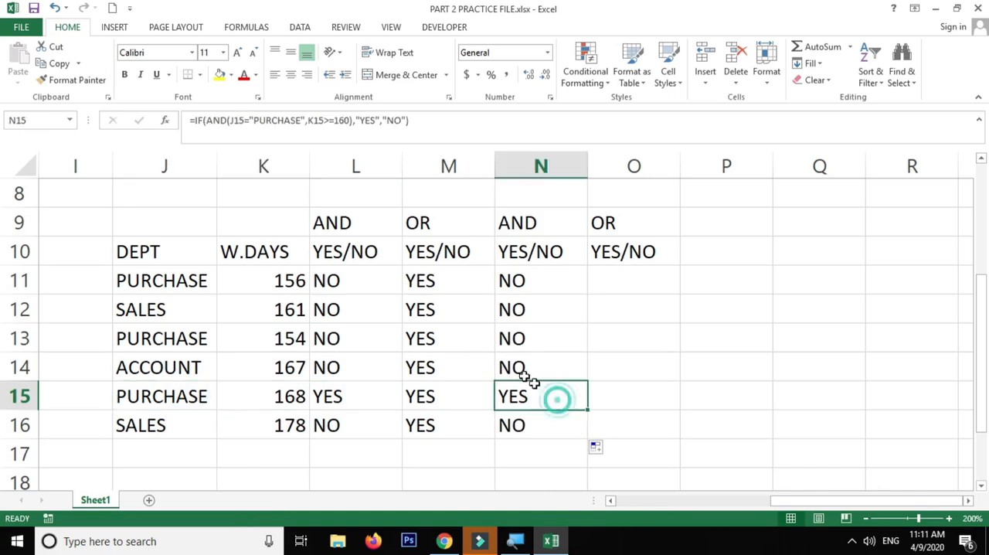
{"action": "left_click_drag", "start_coordinate": [375, 287], "coordinate": [369, 366]}
{"action": "left_click", "coordinate": [367, 419]}
{"action": "left_click_drag", "start_coordinate": [364, 279], "coordinate": [426, 424]}
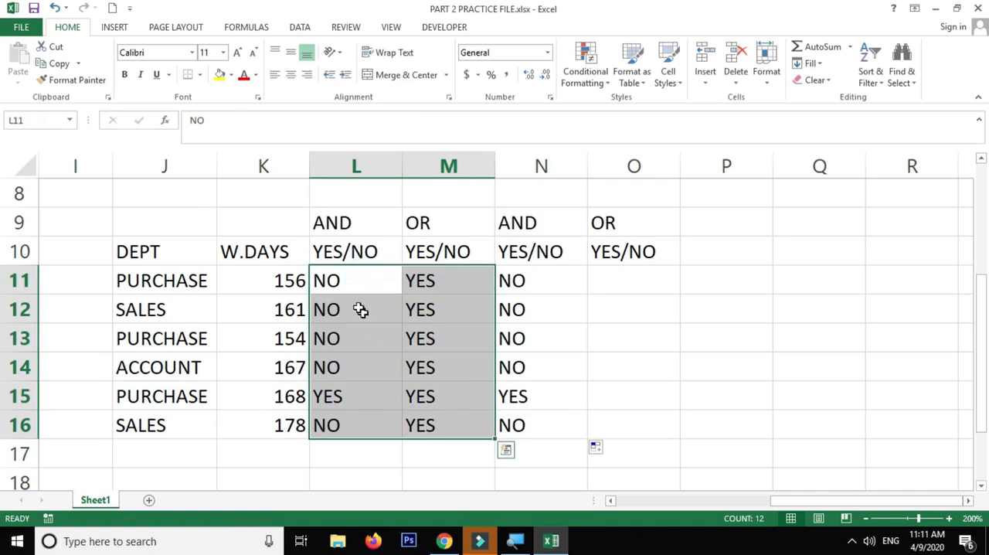
{"action": "left_click_drag", "start_coordinate": [353, 280], "coordinate": [353, 409]}
{"action": "left_click", "coordinate": [438, 283]}
{"action": "left_click_drag", "start_coordinate": [441, 286], "coordinate": [432, 423]}
{"action": "left_click", "coordinate": [640, 280]}
{"action": "type", "text": "="}
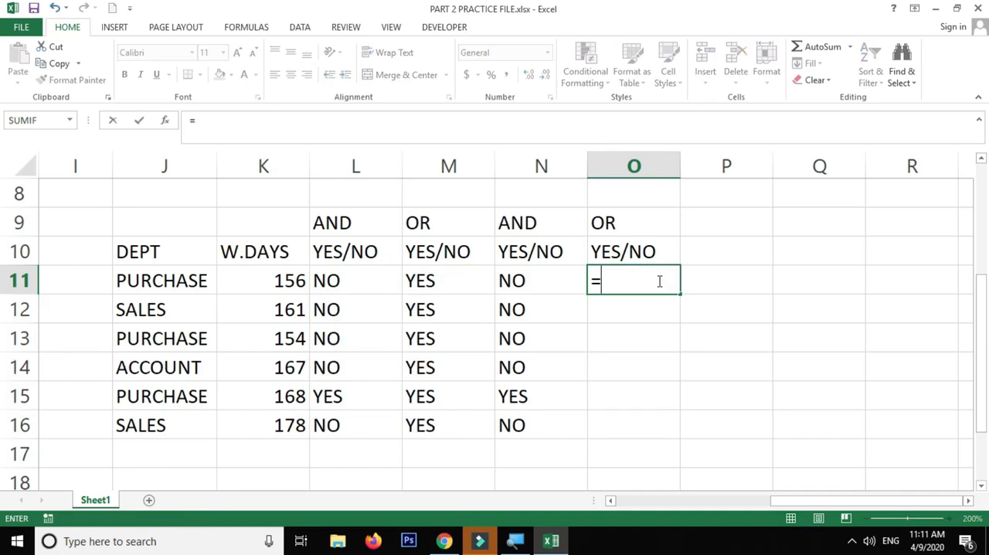
{"action": "type", "text": "IF("}
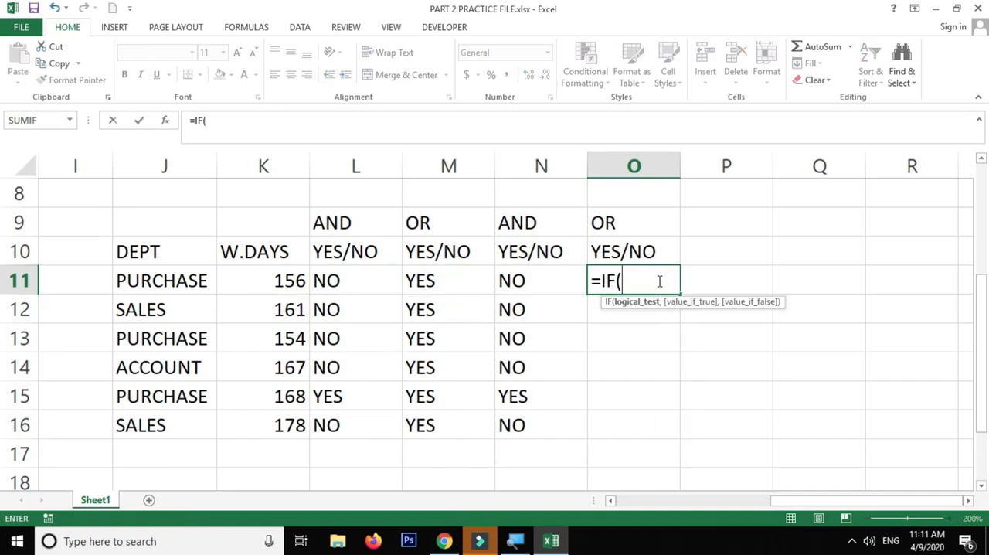
{"action": "key", "text": "Escape"}
Copy the full text of the IF/AND formula from inside N11, leaving the cell unchanged
{"action": "left_click", "coordinate": [503, 282]}
{"action": "double_click", "coordinate": [503, 282]}
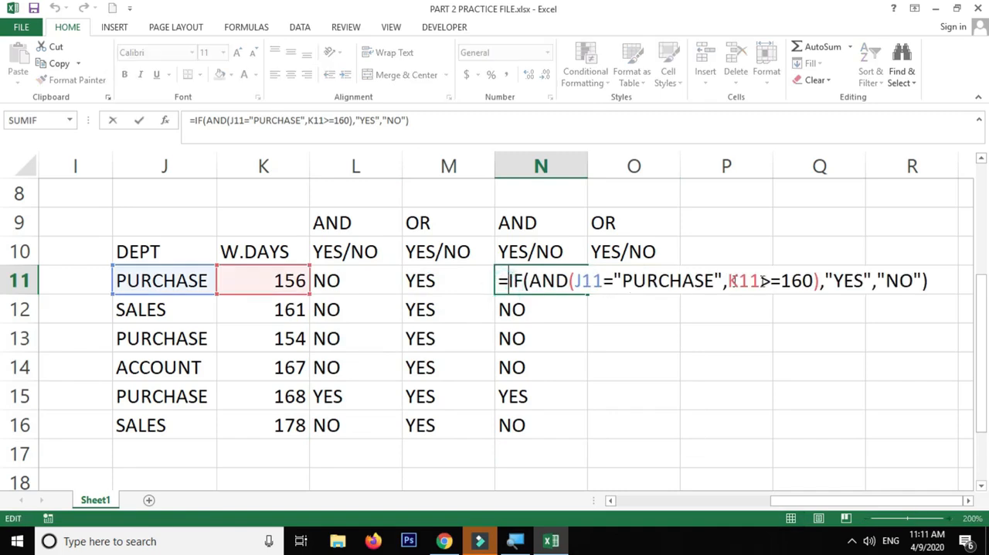
{"action": "left_click_drag", "start_coordinate": [921, 285], "coordinate": [499, 280]}
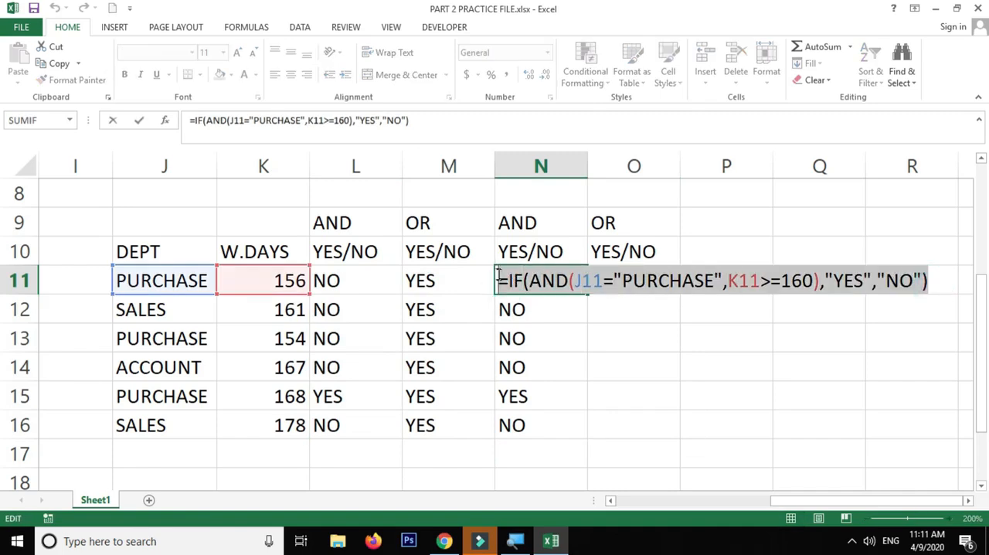
{"action": "key", "text": "ctrl+c"}
{"action": "key", "text": "Escape"}
{"action": "left_click", "coordinate": [630, 280]}
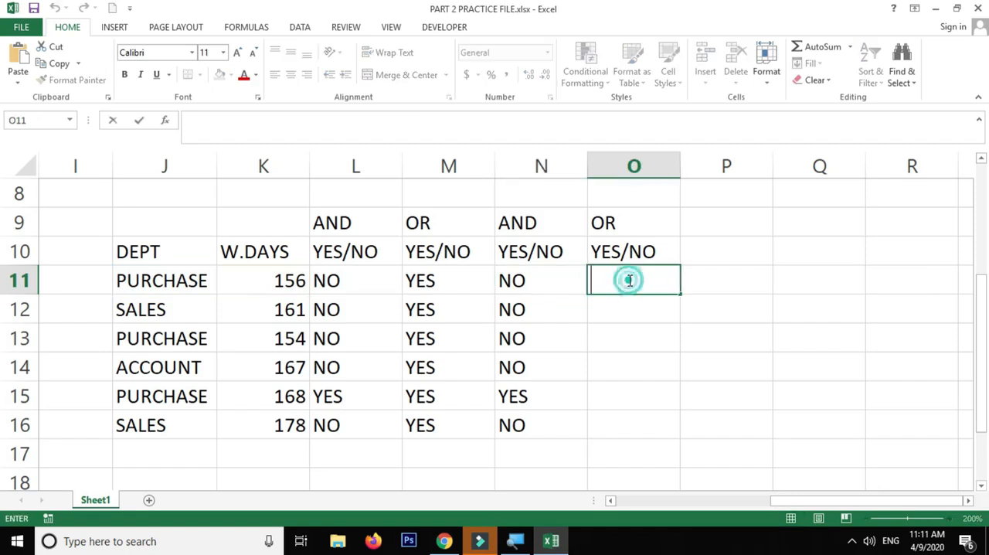
{"action": "double_click", "coordinate": [630, 281]}
{"action": "key", "text": "ctrl+v"}
{"action": "double_click", "coordinate": [653, 280]}
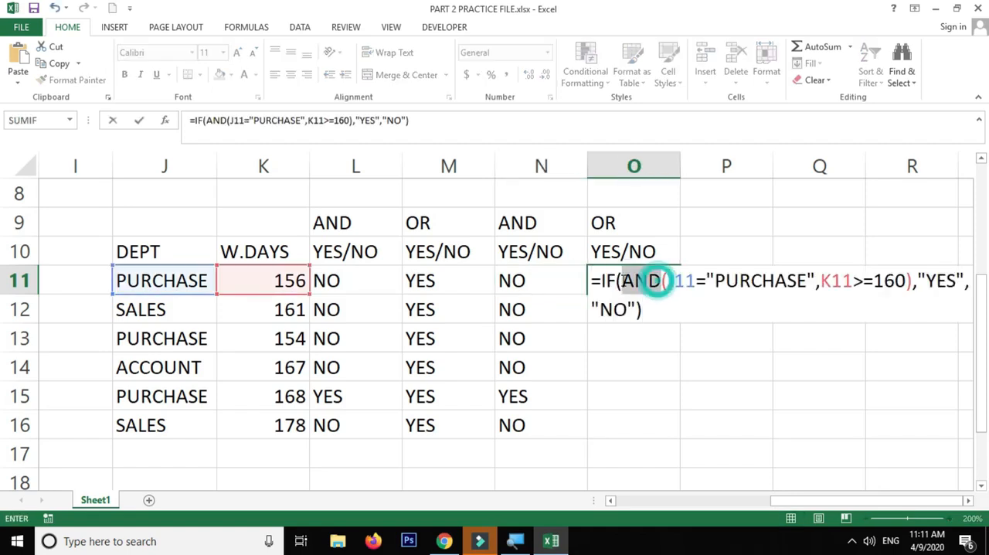
{"action": "type", "text": "OR"}
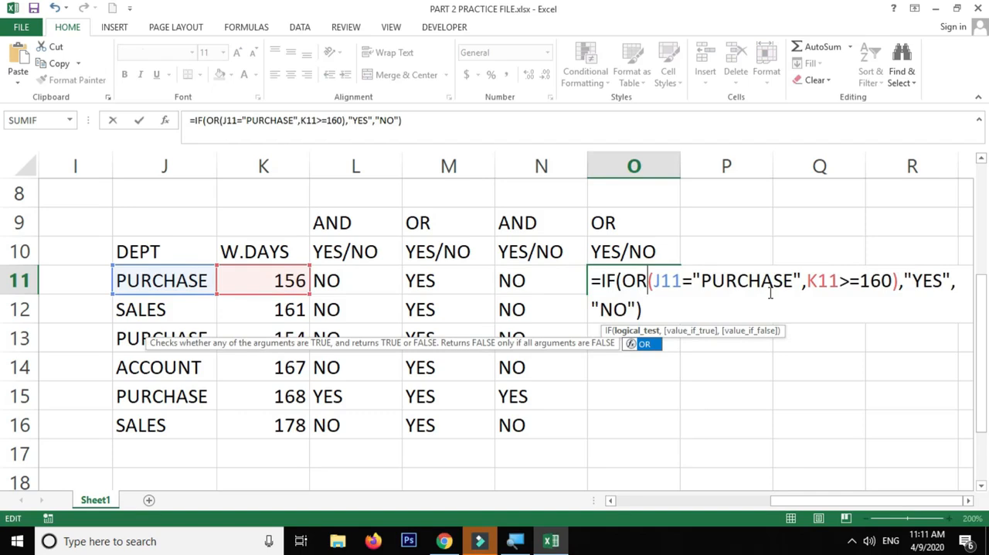
{"action": "left_click_drag", "start_coordinate": [617, 280], "coordinate": [695, 281]}
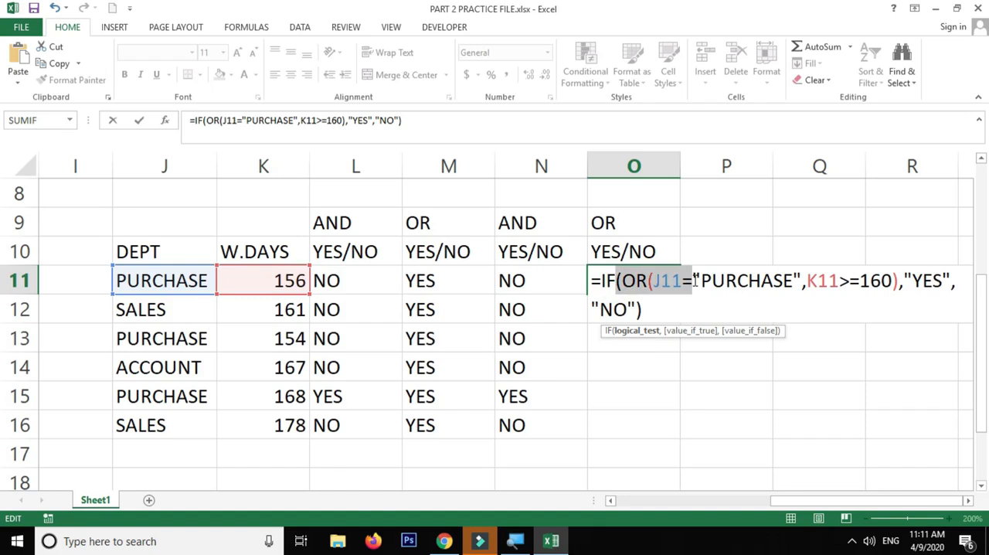
{"action": "key", "text": "Escape"}
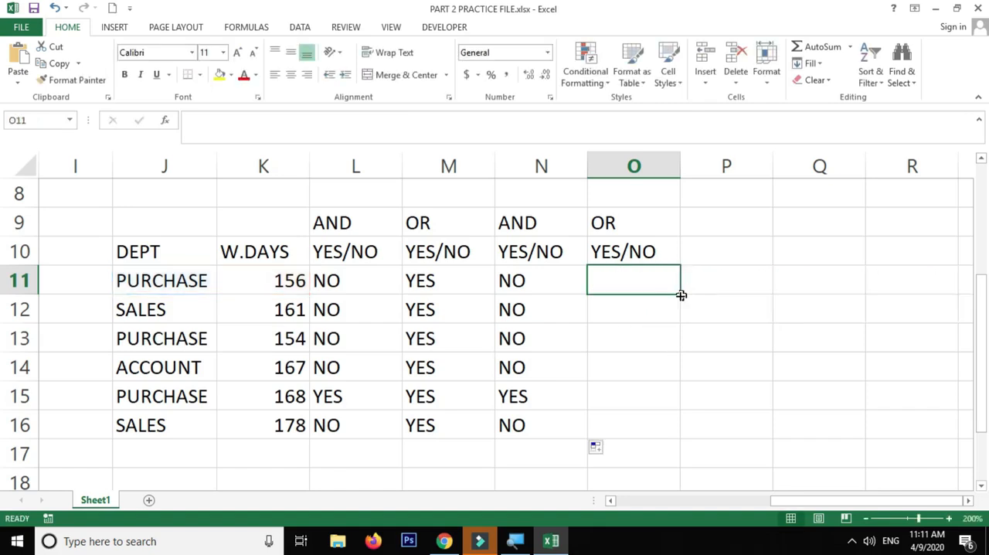
Examine the IF/AND formula of N11 in edit mode, highlighting its full text without changing it
{"action": "double_click", "coordinate": [545, 276]}
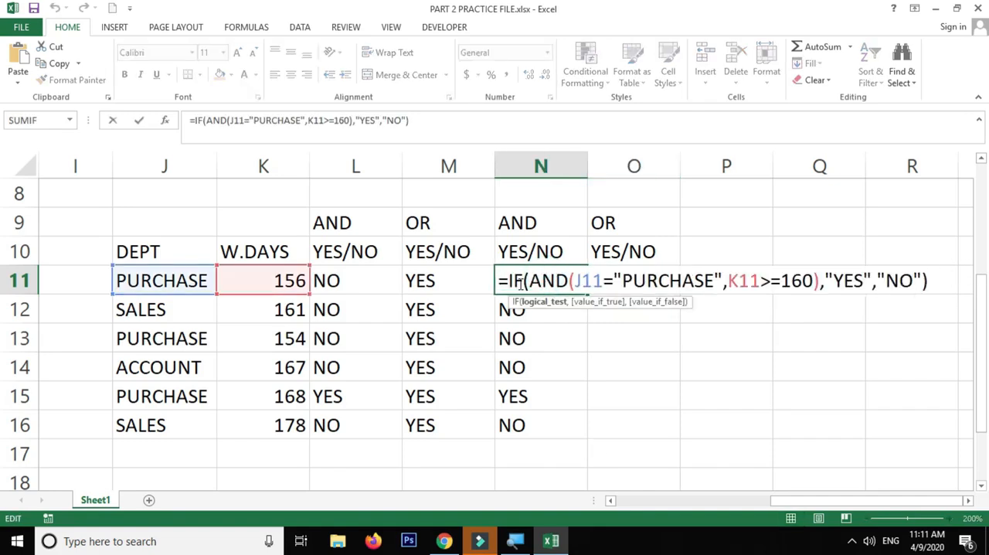
{"action": "key", "text": "Escape"}
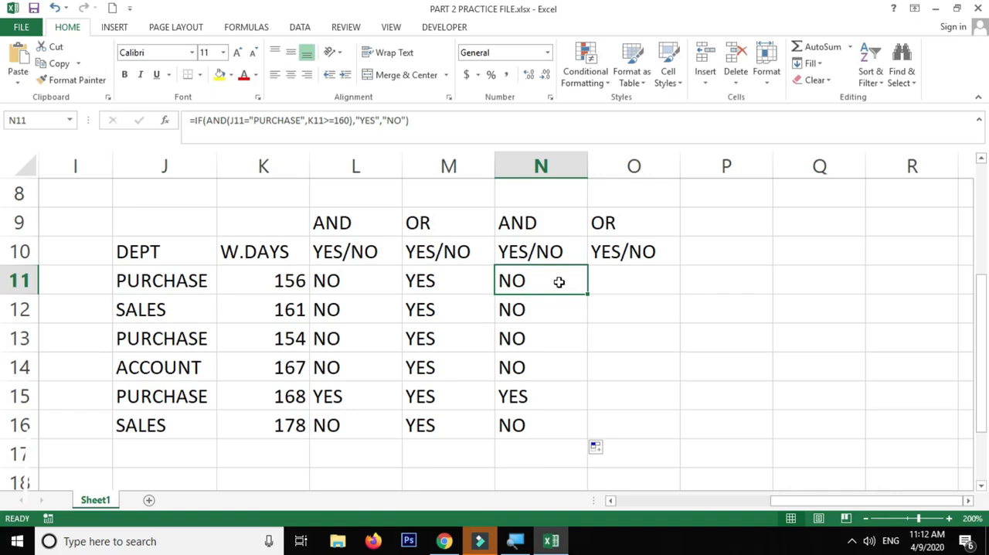
{"action": "key", "text": "F2"}
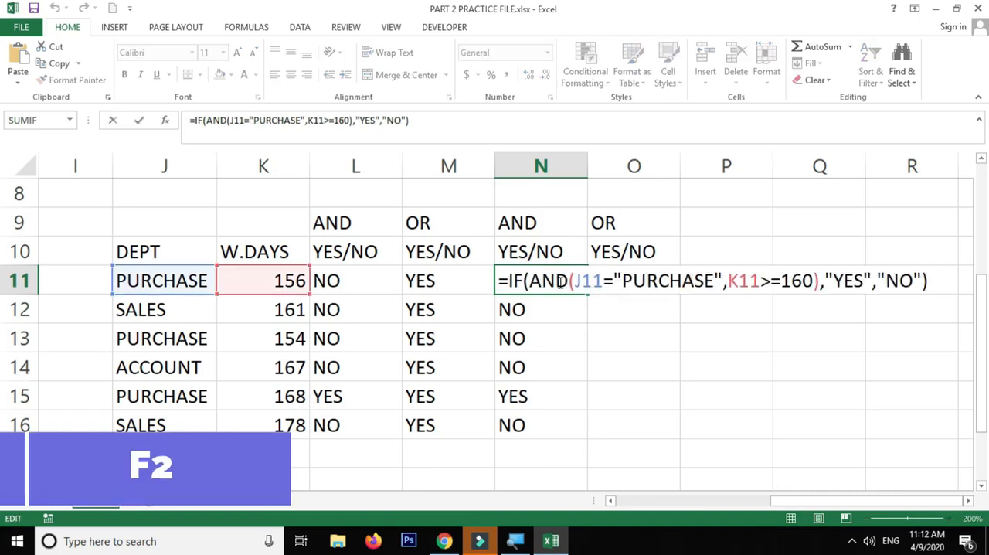
{"action": "key", "text": "Escape"}
{"action": "double_click", "coordinate": [559, 281]}
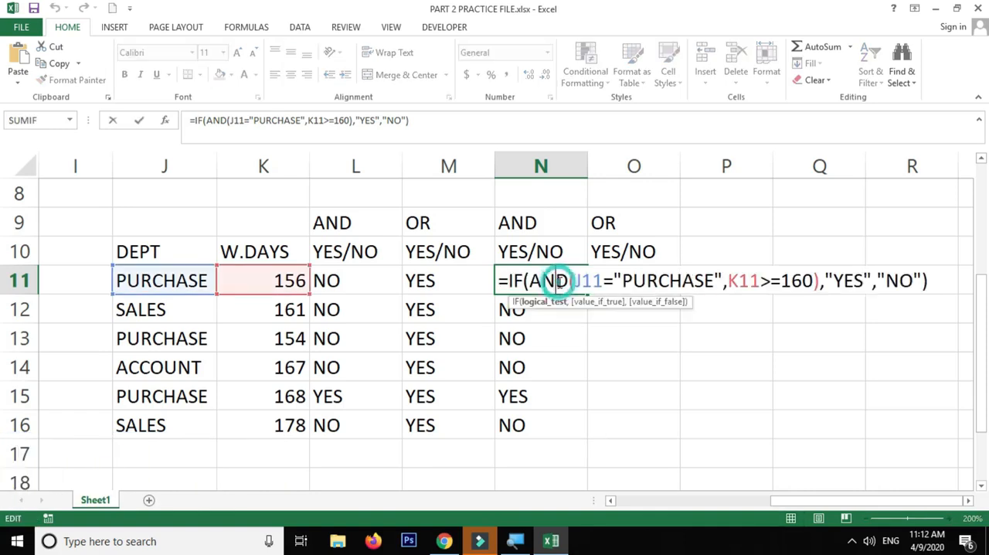
{"action": "key", "text": "Escape"}
{"action": "double_click", "coordinate": [550, 283]}
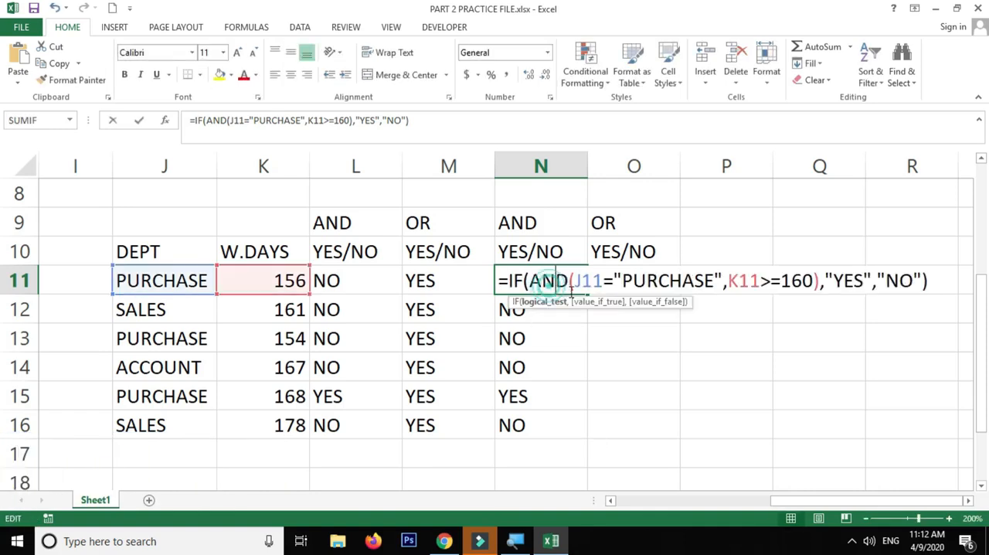
{"action": "left_click_drag", "start_coordinate": [933, 280], "coordinate": [508, 282]}
{"action": "left_click", "coordinate": [507, 282]}
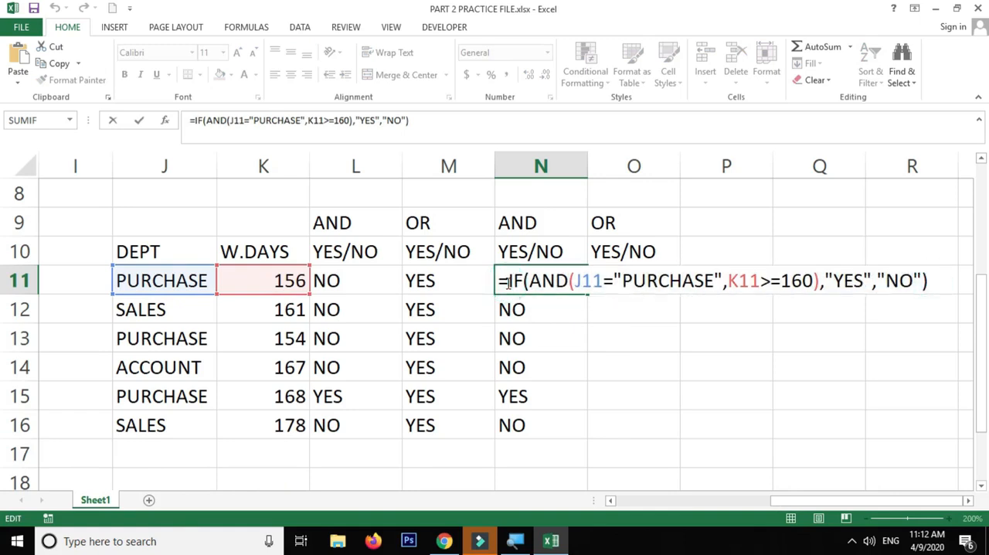
{"action": "key", "text": "Escape"}
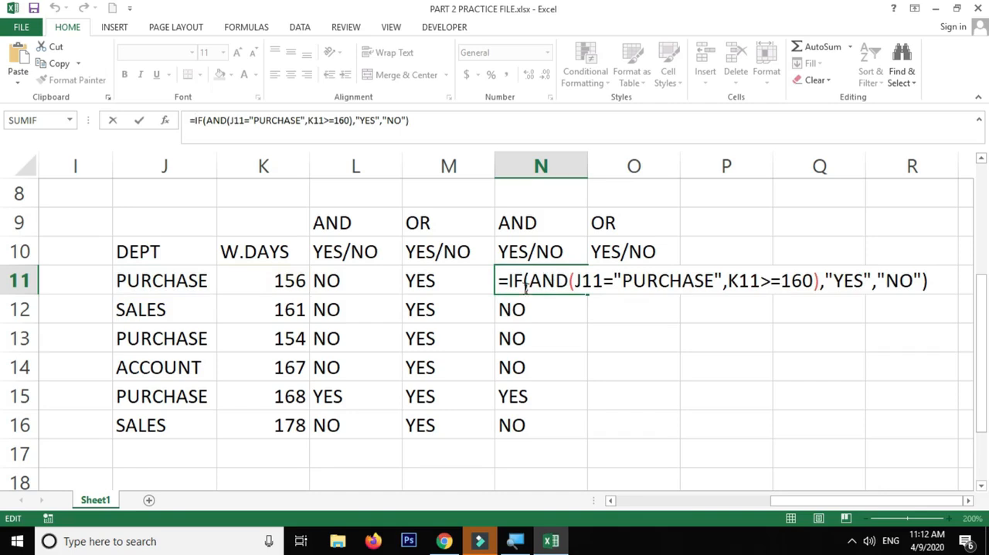
{"action": "left_click_drag", "start_coordinate": [944, 283], "coordinate": [486, 280]}
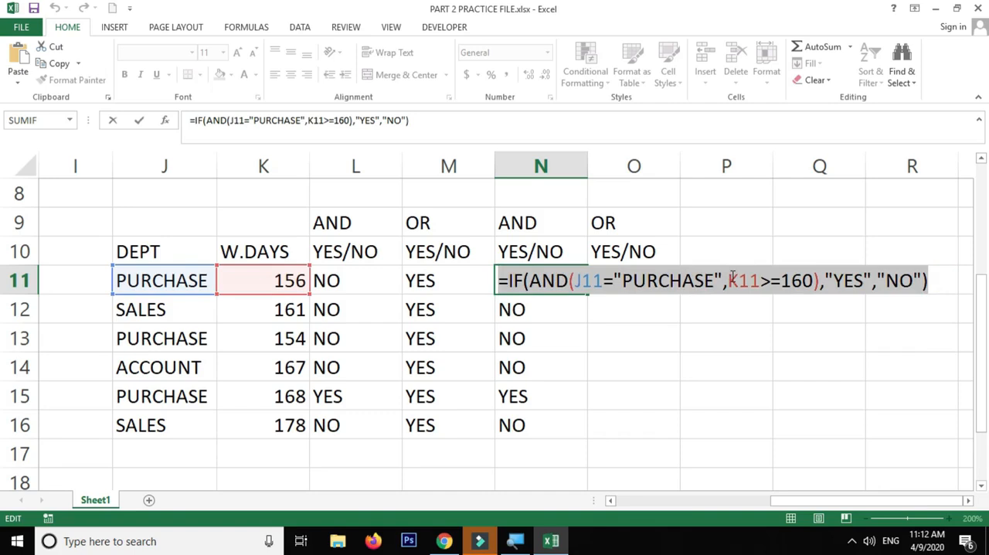
{"action": "key", "text": "Escape"}
Paste the copied N11 formula text into O11 and replace its AND function with OR
{"action": "left_click", "coordinate": [640, 276]}
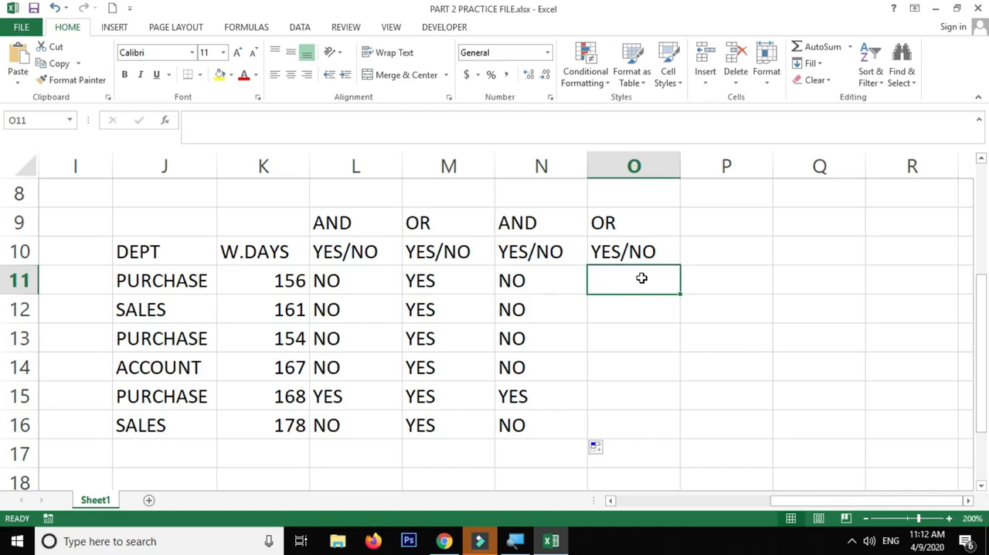
{"action": "double_click", "coordinate": [641, 278]}
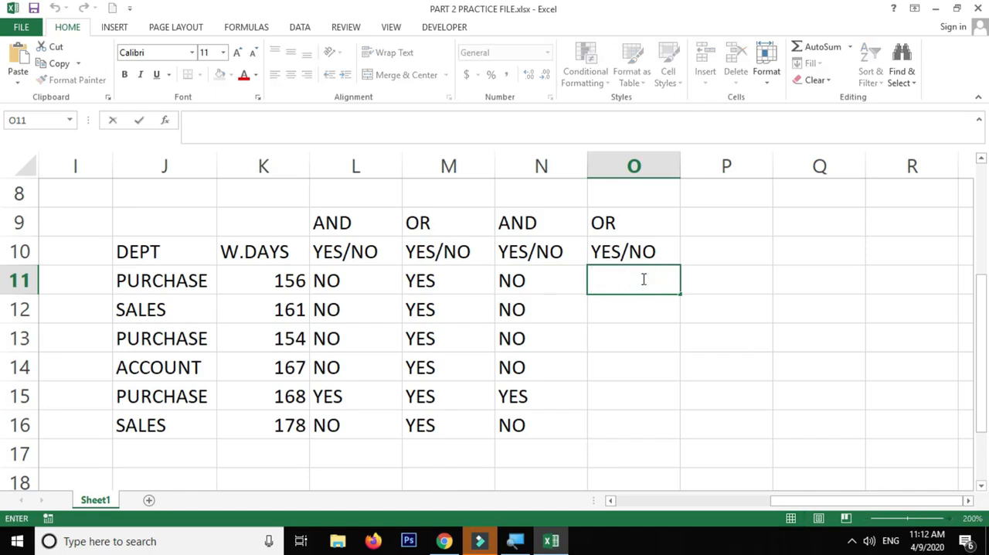
{"action": "key", "text": "ctrl+v"}
{"action": "left_click", "coordinate": [660, 280]}
{"action": "left_click_drag", "start_coordinate": [660, 281], "coordinate": [624, 280]}
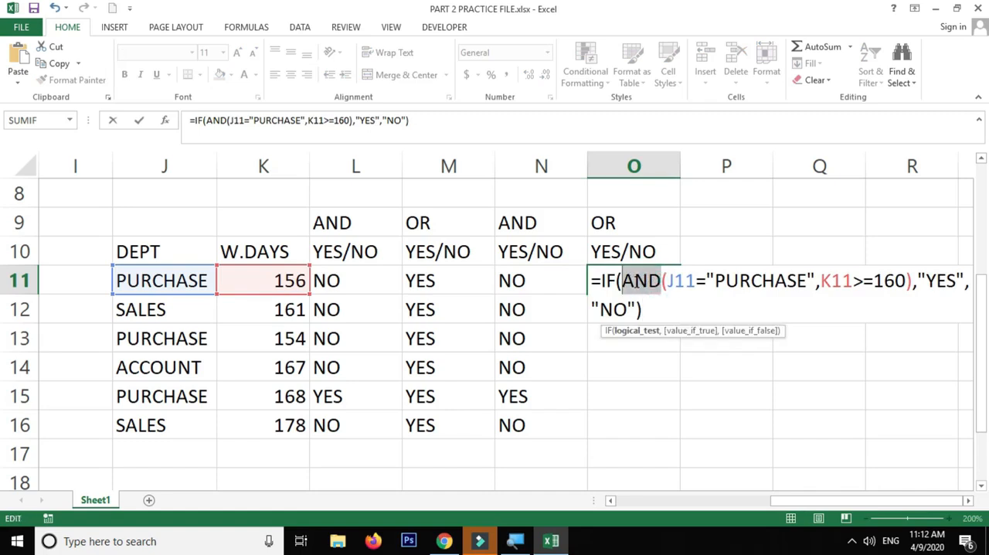
{"action": "type", "text": "OR"}
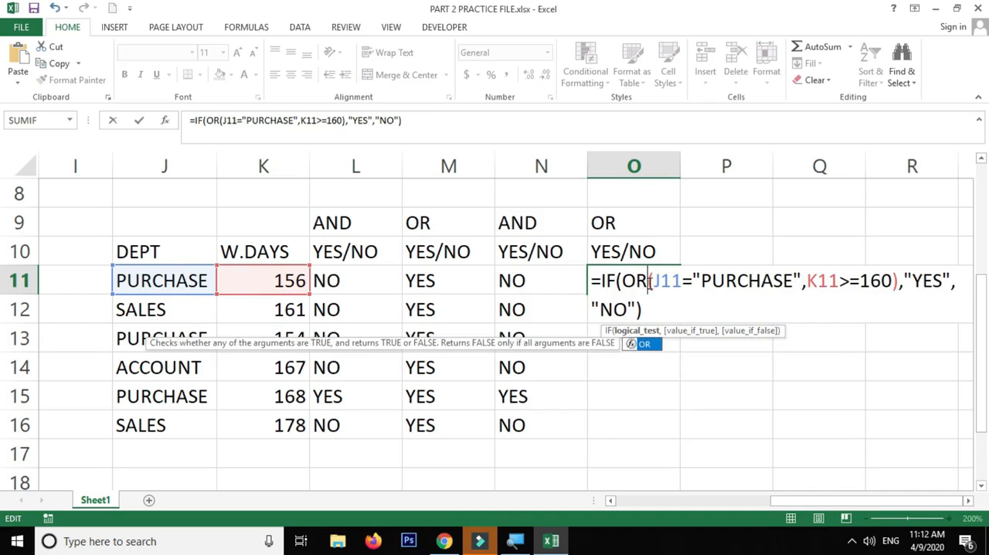
{"action": "key", "text": "Return"}
Fill the OR formula from O11 down to O16 and compare it with the manual answers in column M
{"action": "left_click", "coordinate": [648, 283]}
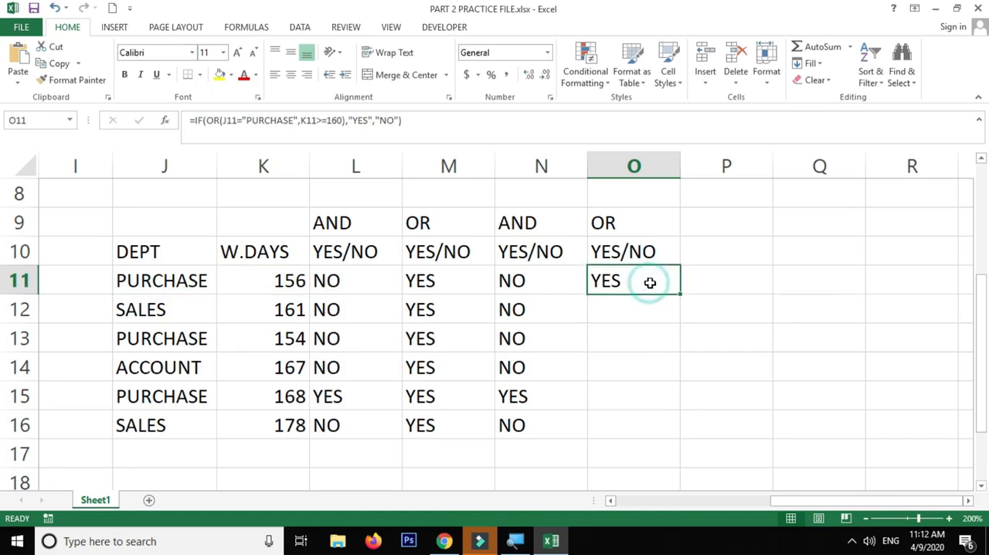
{"action": "double_click", "coordinate": [681, 294]}
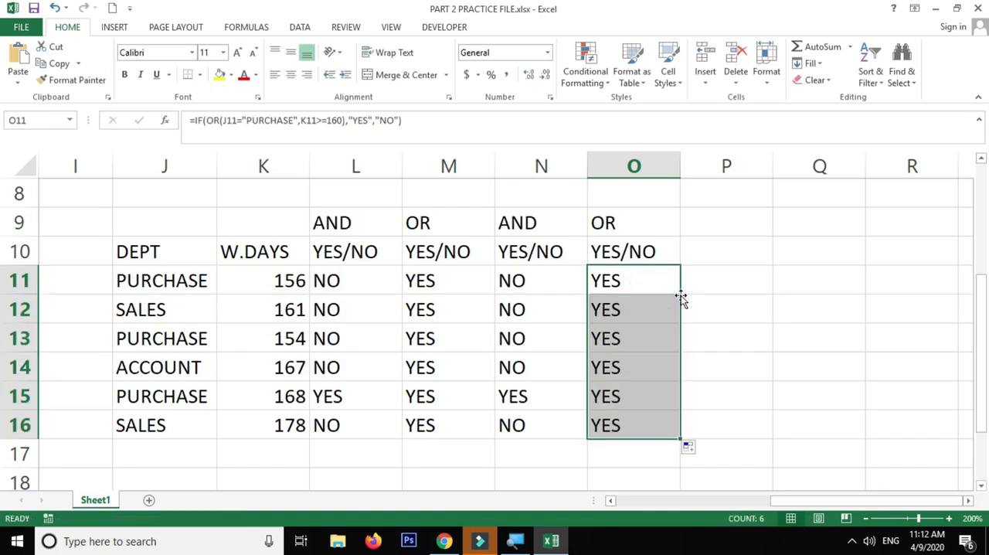
{"action": "left_click_drag", "start_coordinate": [443, 287], "coordinate": [448, 426]}
{"action": "left_click_drag", "start_coordinate": [618, 282], "coordinate": [609, 426]}
Examine the IF/OR formula in O11 part by part, covering both conditions and the YES and NO results, leaving it unchanged
{"action": "double_click", "coordinate": [640, 280]}
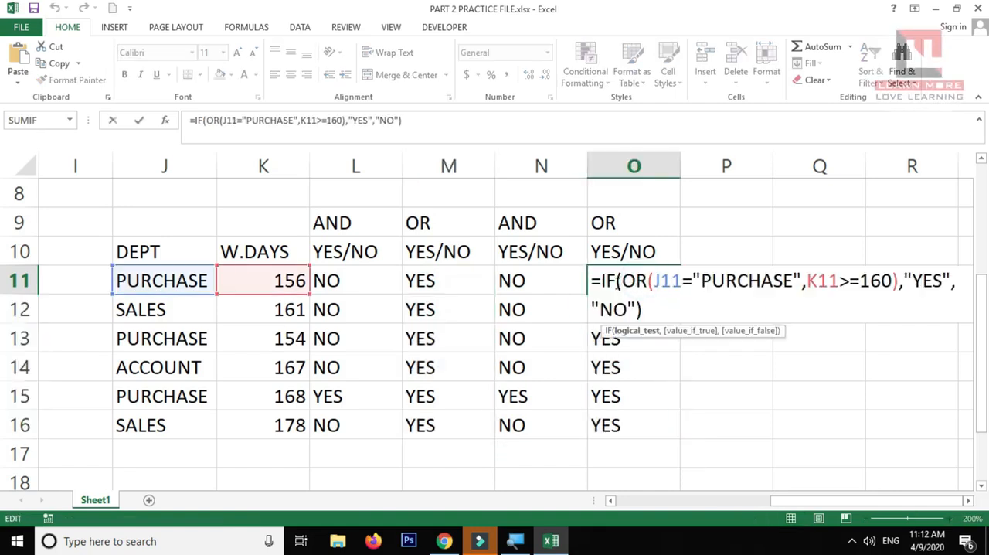
{"action": "left_click_drag", "start_coordinate": [623, 280], "coordinate": [654, 280]}
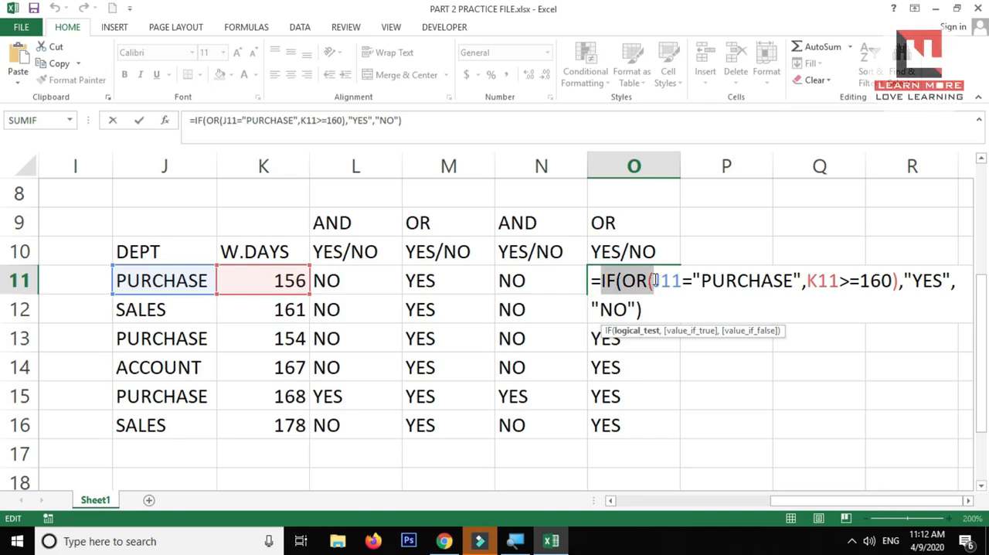
{"action": "left_click_drag", "start_coordinate": [655, 280], "coordinate": [777, 280]}
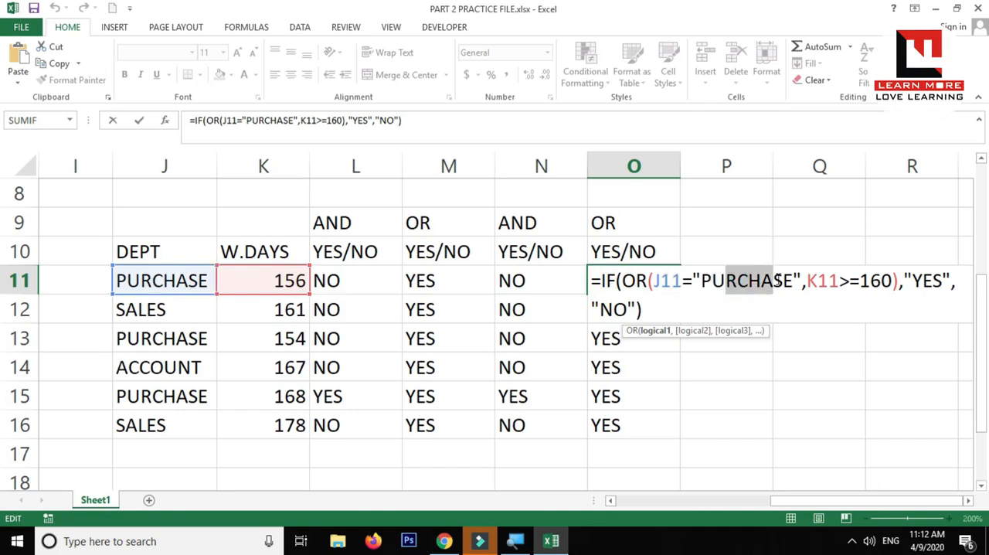
{"action": "left_click_drag", "start_coordinate": [662, 281], "coordinate": [748, 281]}
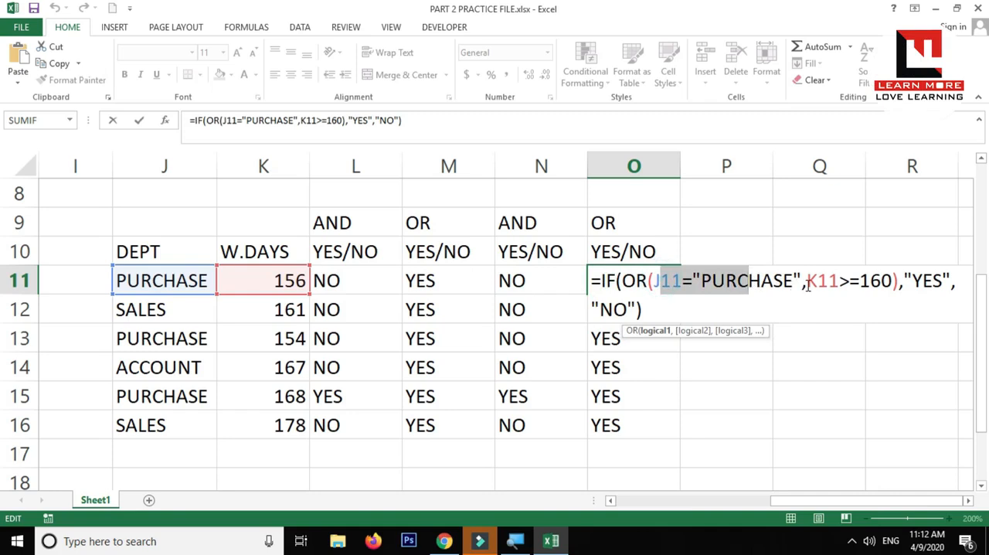
{"action": "left_click", "coordinate": [804, 283]}
{"action": "left_click_drag", "start_coordinate": [662, 280], "coordinate": [807, 280]}
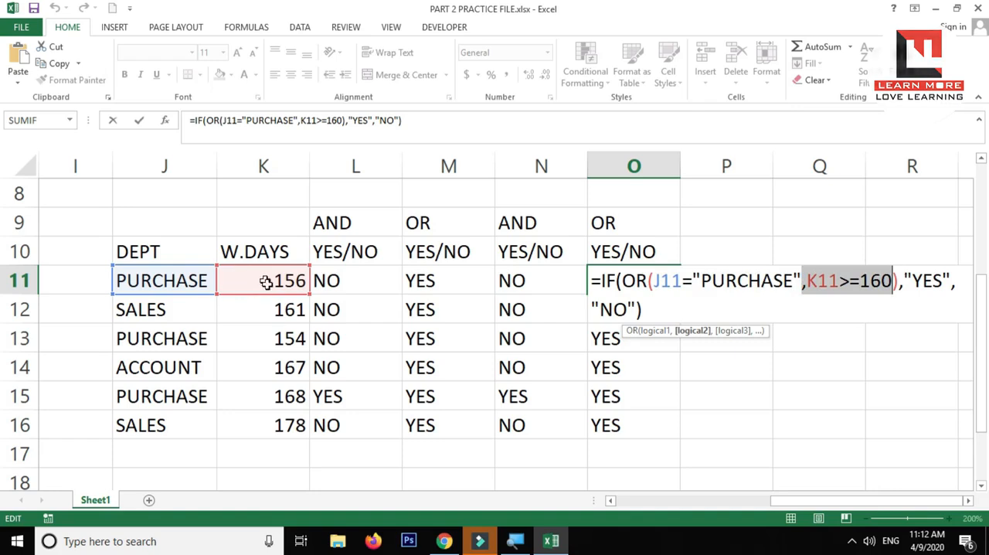
{"action": "left_click", "coordinate": [927, 280]}
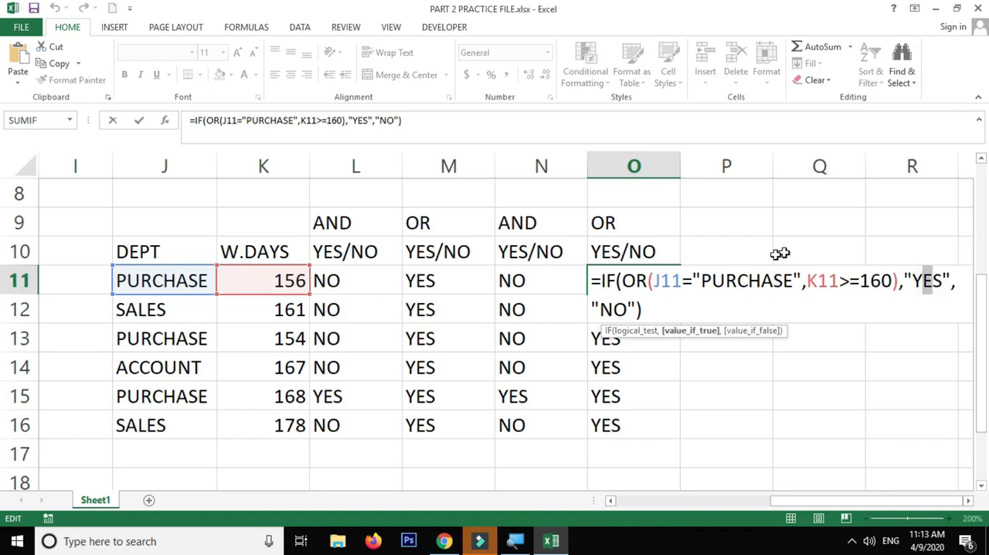
{"action": "left_click_drag", "start_coordinate": [724, 281], "coordinate": [927, 281]}
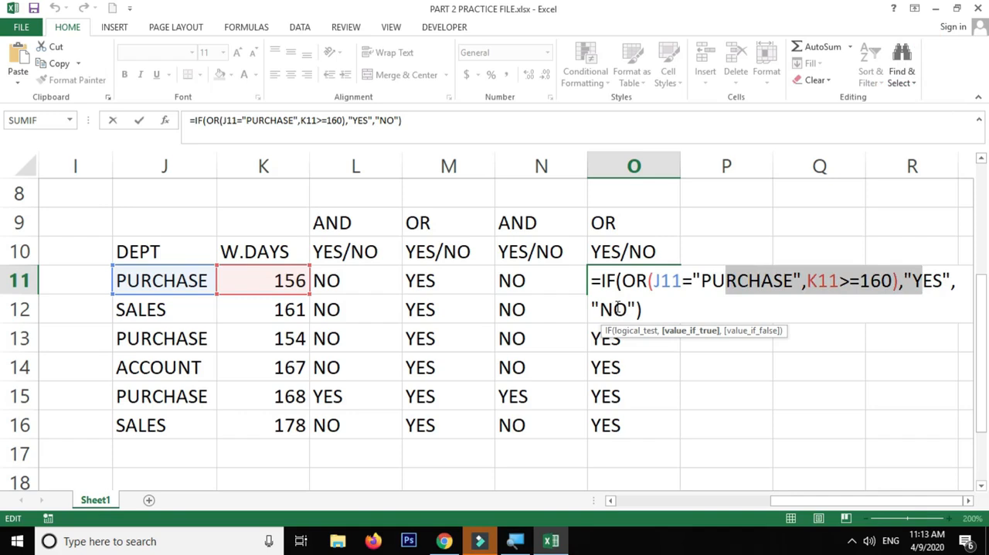
{"action": "key", "text": "Return"}
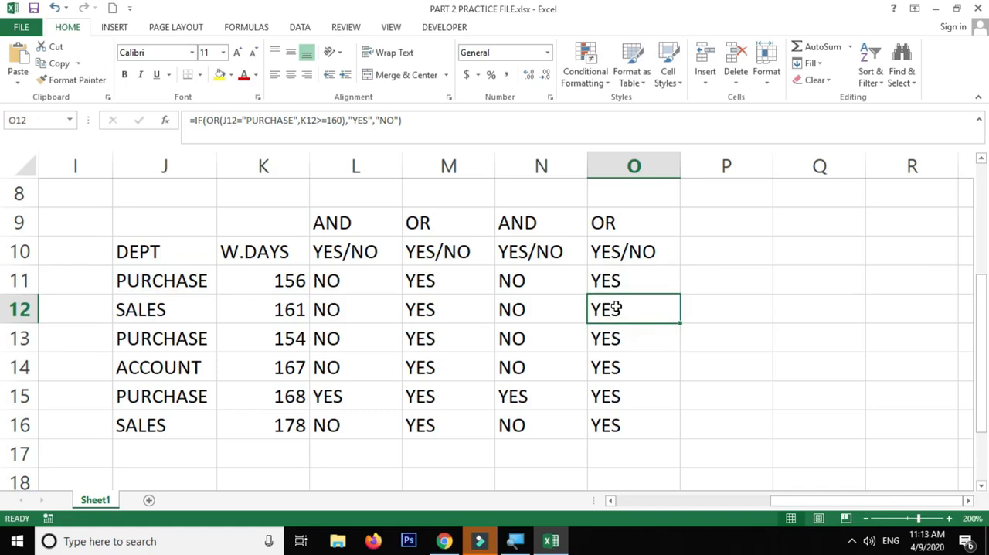
Compare the OR formula results in column O with the manual answer in M11 and the AND formula in N11, without editing any cell
{"action": "left_click", "coordinate": [631, 282]}
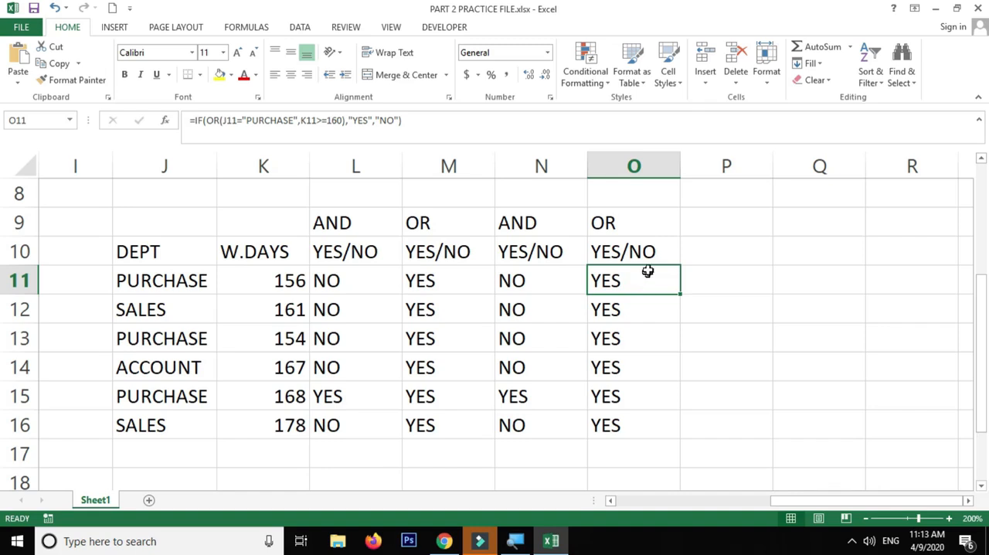
{"action": "left_click_drag", "start_coordinate": [624, 221], "coordinate": [629, 426]}
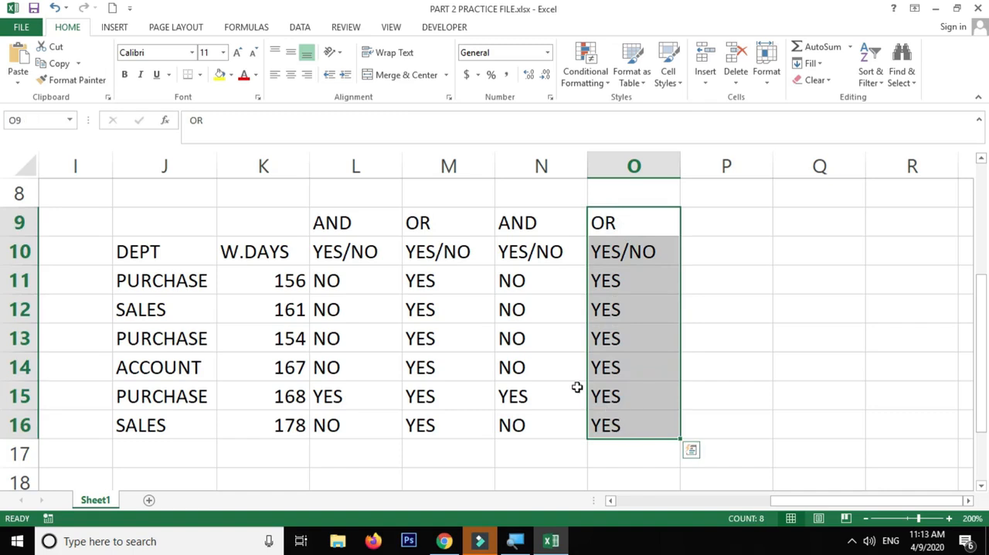
{"action": "left_click", "coordinate": [452, 284]}
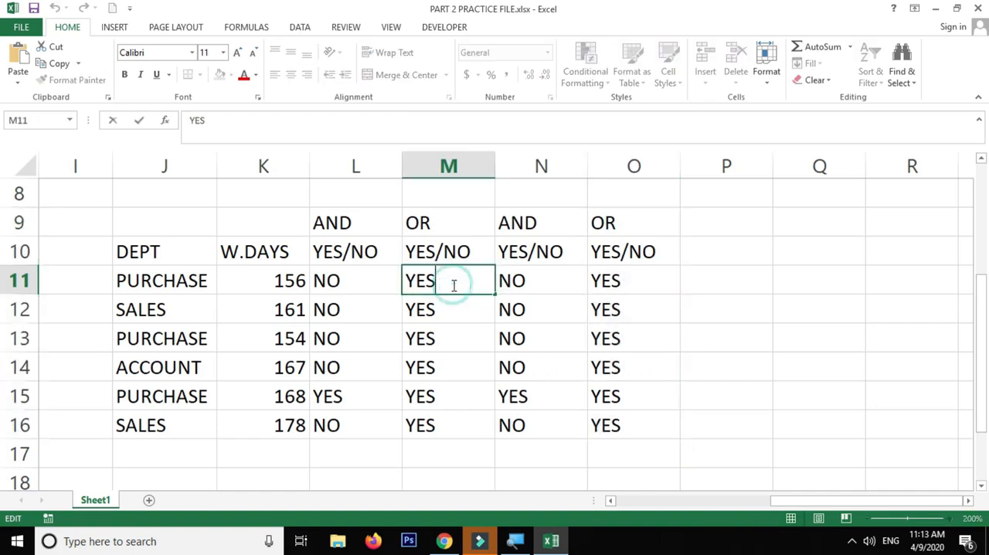
{"action": "double_click", "coordinate": [529, 282]}
{"action": "key", "text": "Escape"}
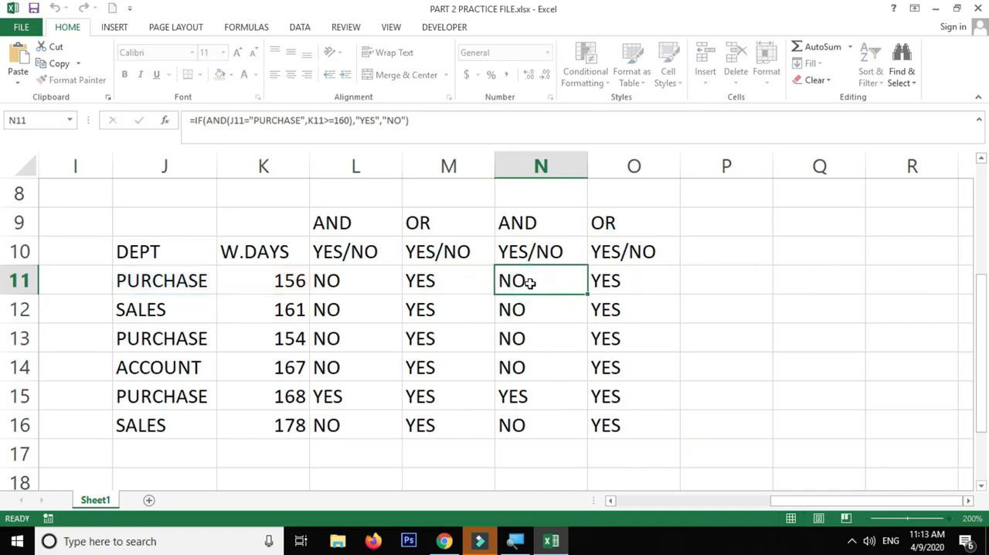
Review the PASS/FAIL results in the upper table and the AND/OR answers in M11 to O16
{"action": "scroll", "coordinate": [522, 309], "scroll_direction": "up", "scroll_amount": 3}
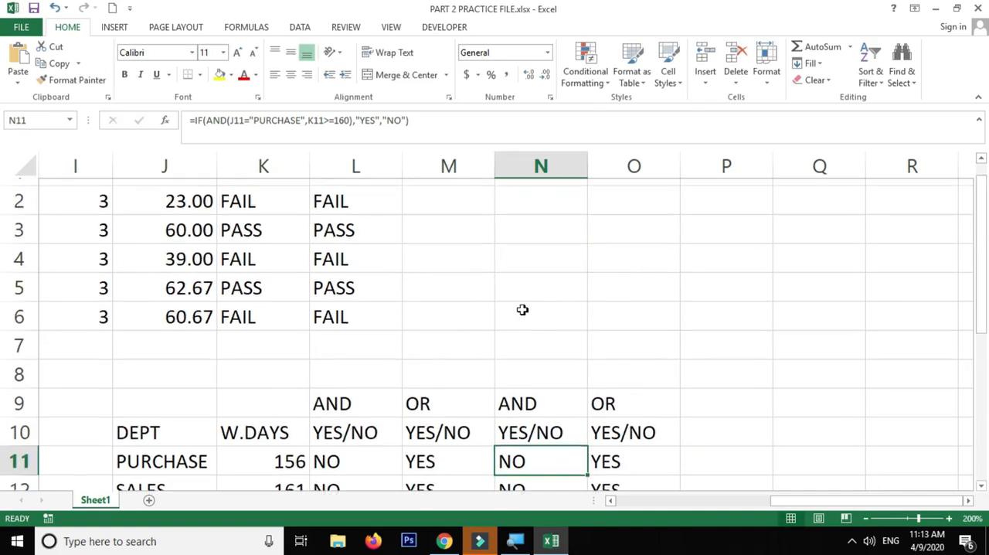
{"action": "left_click_drag", "start_coordinate": [358, 222], "coordinate": [262, 344]}
{"action": "scroll", "coordinate": [355, 311], "scroll_direction": "down", "scroll_amount": 4}
{"action": "scroll", "coordinate": [409, 301], "scroll_direction": "up", "scroll_amount": 2}
{"action": "left_click_drag", "start_coordinate": [419, 309], "coordinate": [593, 454]}
{"action": "scroll", "coordinate": [556, 402], "scroll_direction": "up", "scroll_amount": 2}
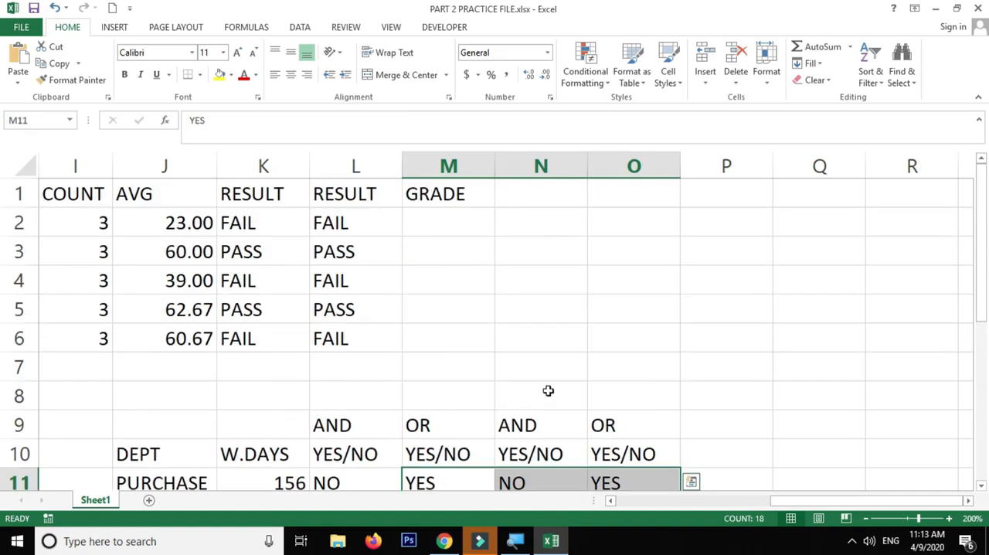
{"action": "scroll", "coordinate": [545, 383], "scroll_direction": "down", "scroll_amount": 3}
{"action": "scroll", "coordinate": [536, 368], "scroll_direction": "up", "scroll_amount": 2}
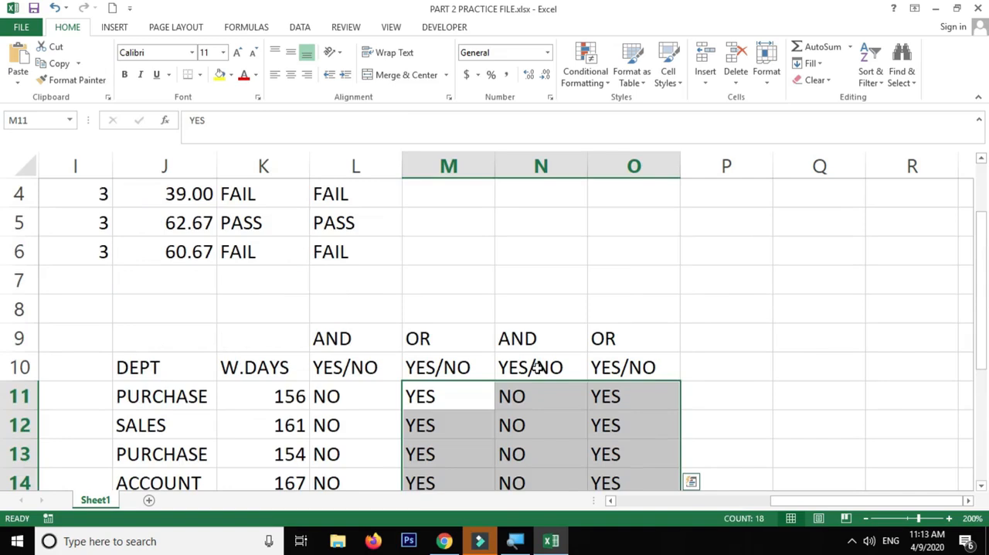
Select the empty cells M2 to M6 under the GRADE header in the upper table
{"action": "scroll", "coordinate": [537, 368], "scroll_direction": "up", "scroll_amount": 3}
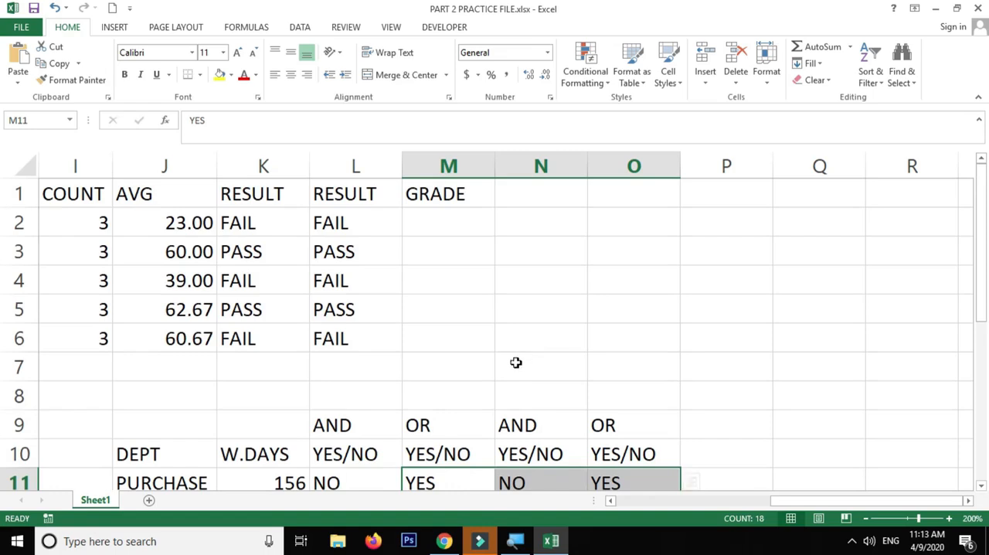
{"action": "left_click", "coordinate": [476, 360]}
{"action": "left_click_drag", "start_coordinate": [452, 215], "coordinate": [437, 331]}
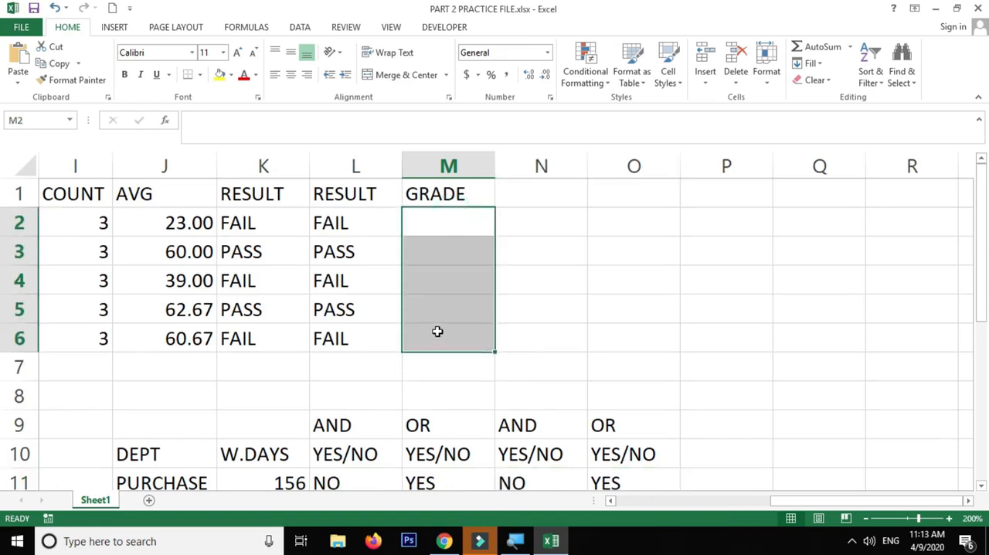